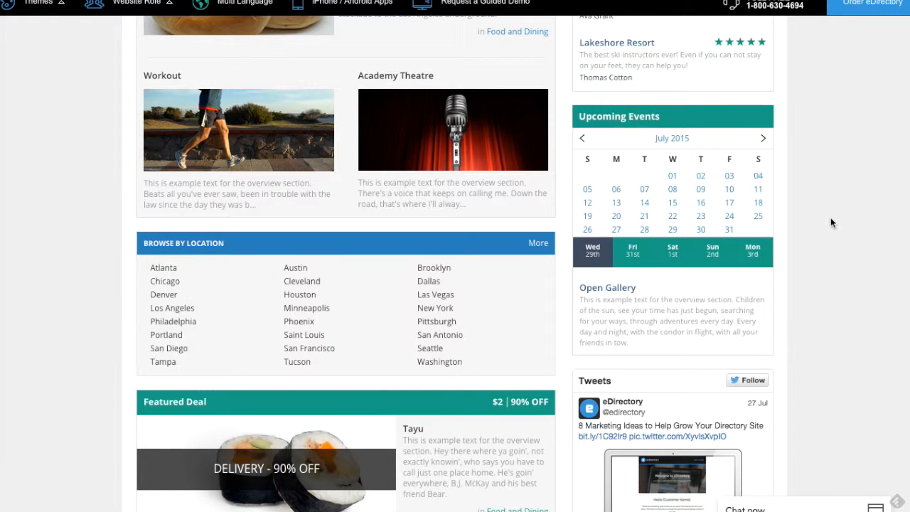
pyautogui.scroll(5, 831, 219)
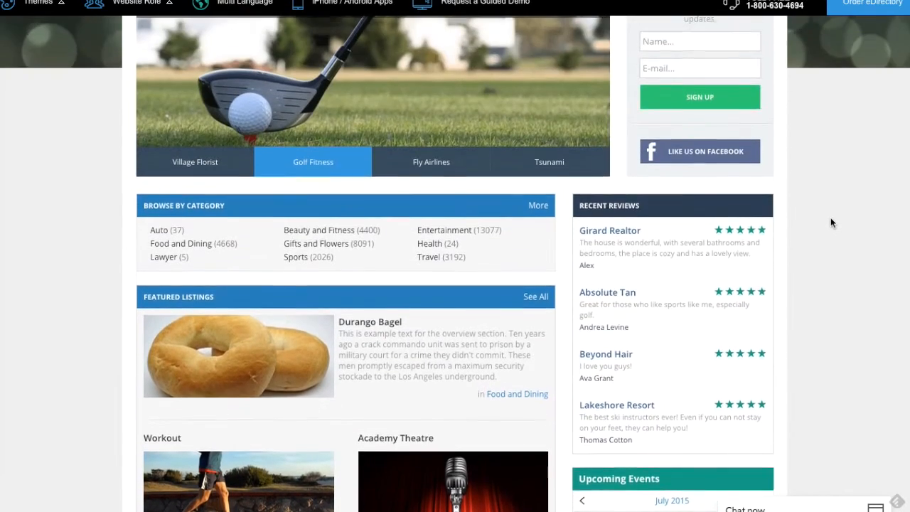
pyautogui.scroll(3, 832, 223)
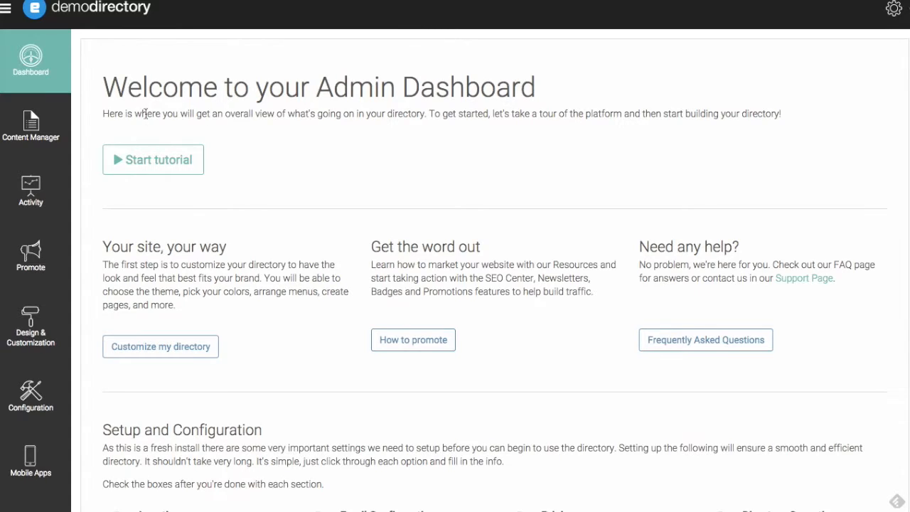
# Step: Open the listing categories in the Content Manager and start a new category
pyautogui.click(32, 133)
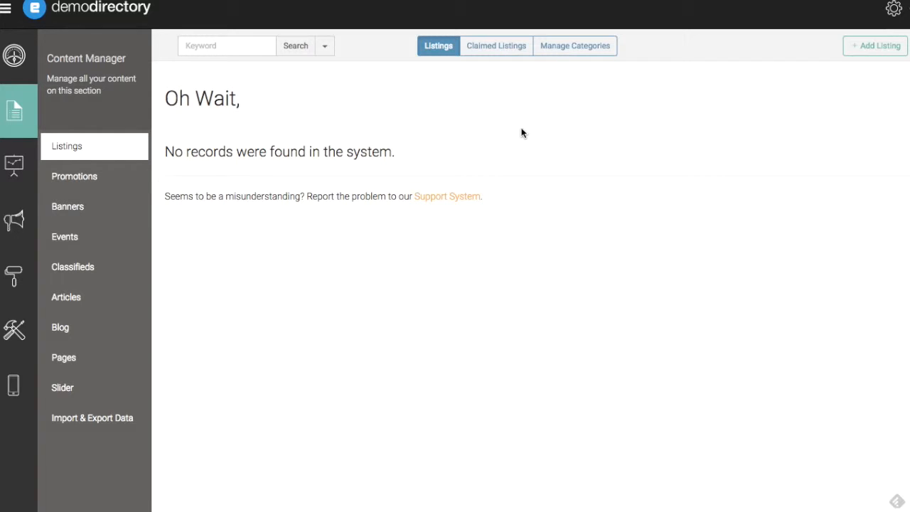
pyautogui.click(570, 54)
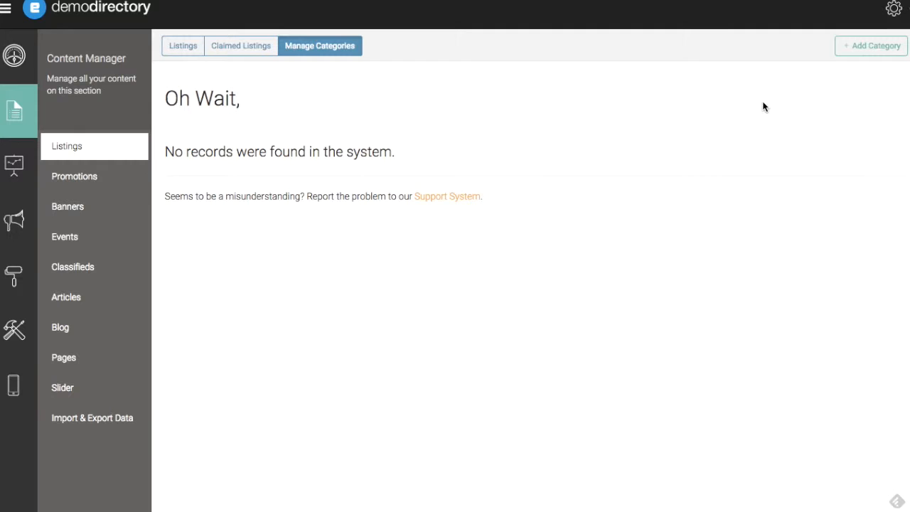
pyautogui.click(873, 48)
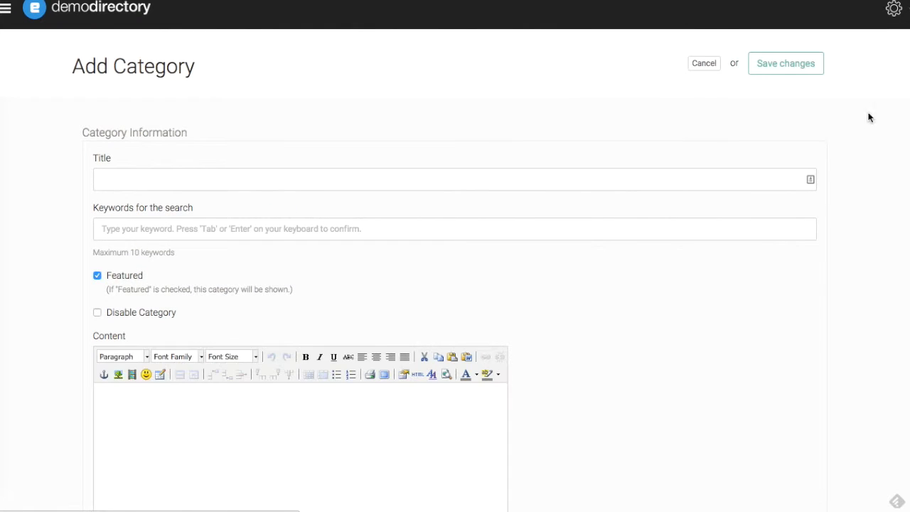
# Step: Examine the new category's title, search keywords, Featured and Disable Category options, and content editor
pyautogui.scroll(-1, 866, 131)
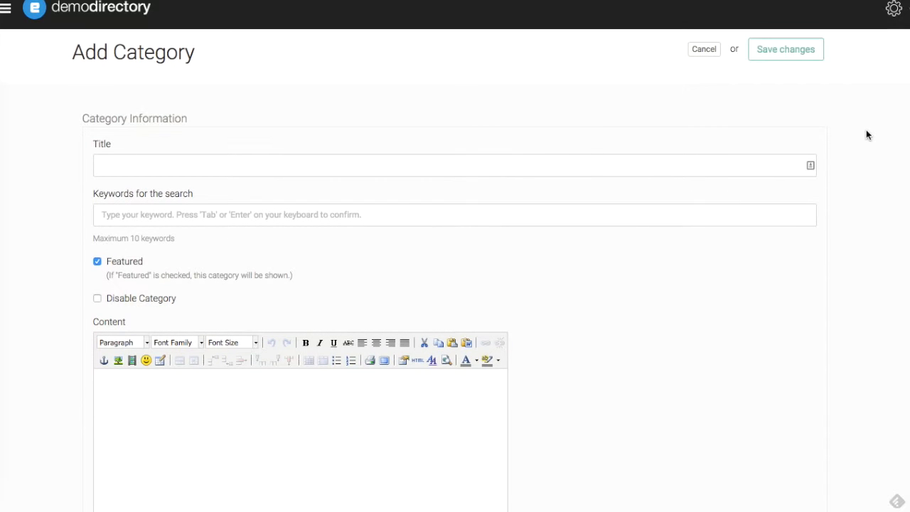
pyautogui.scroll(-3, 866, 132)
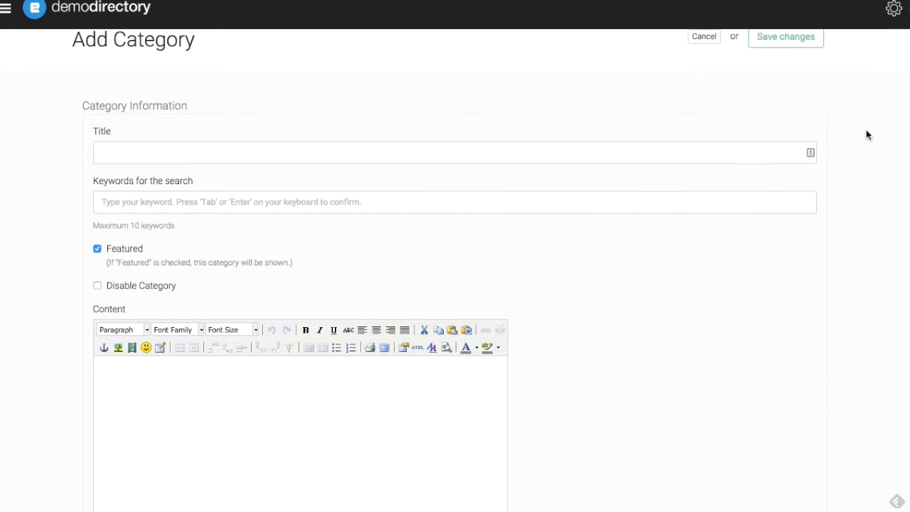
pyautogui.scroll(-1, 868, 135)
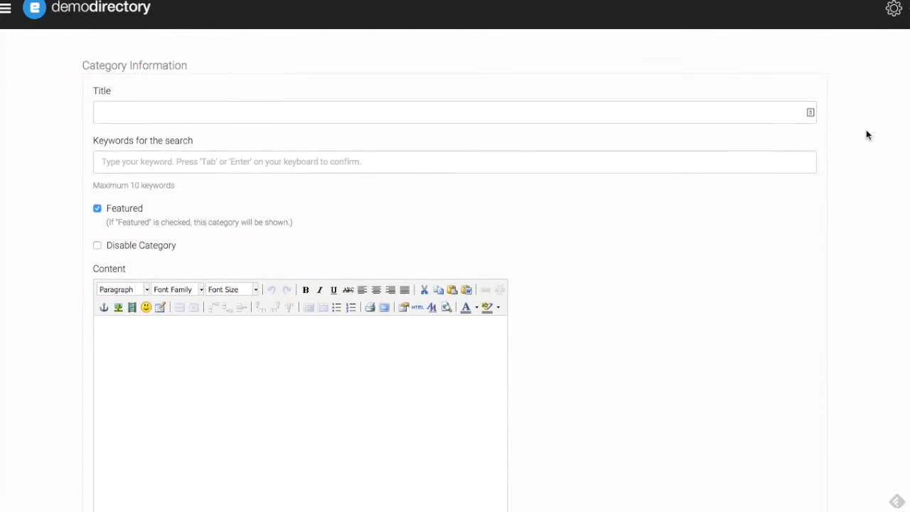
pyautogui.scroll(1, 867, 135)
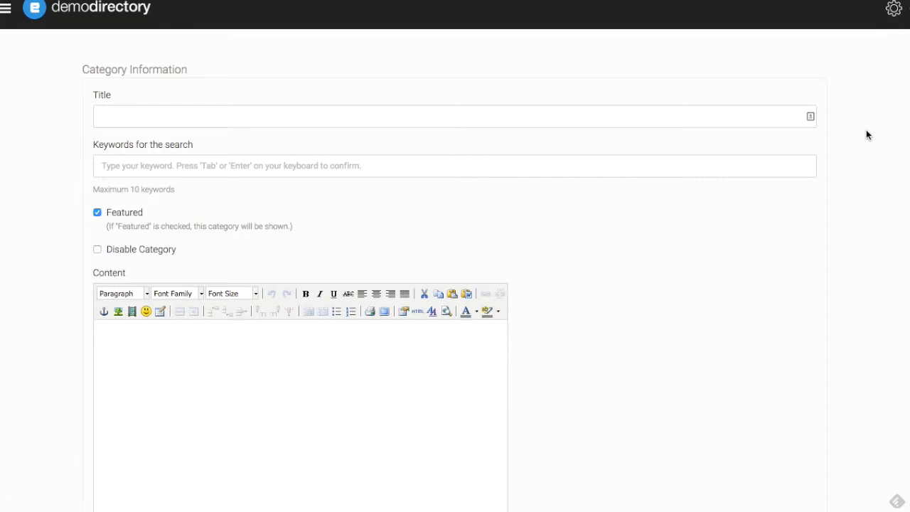
pyautogui.scroll(-1, 866, 135)
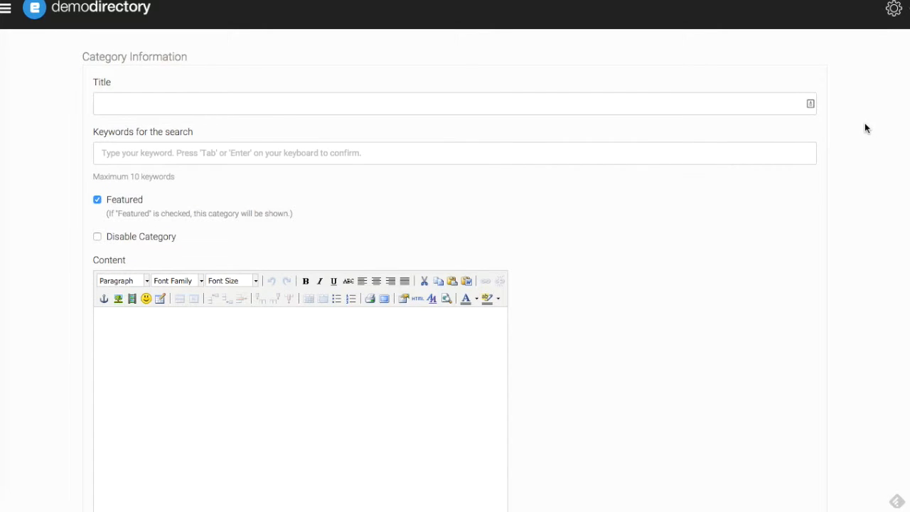
pyautogui.scroll(-1, 866, 128)
pyautogui.scroll(1, 866, 128)
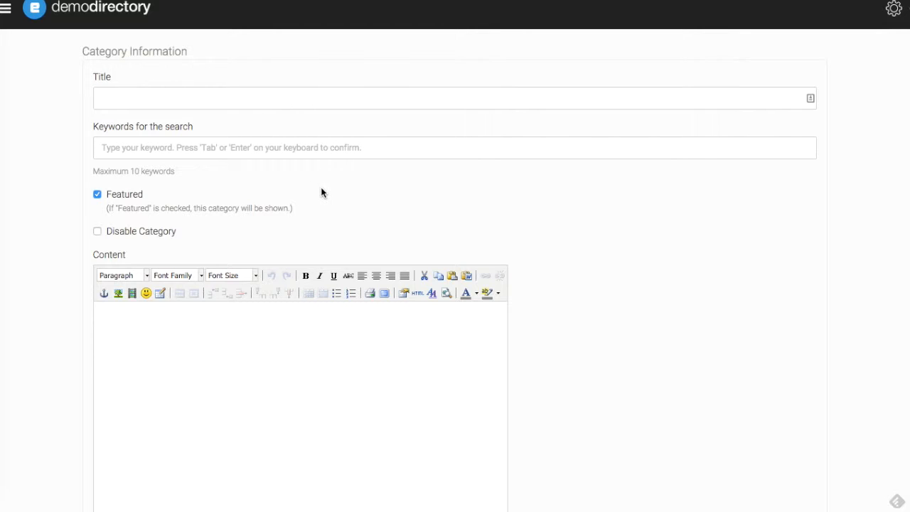
pyautogui.scroll(-1, 320, 187)
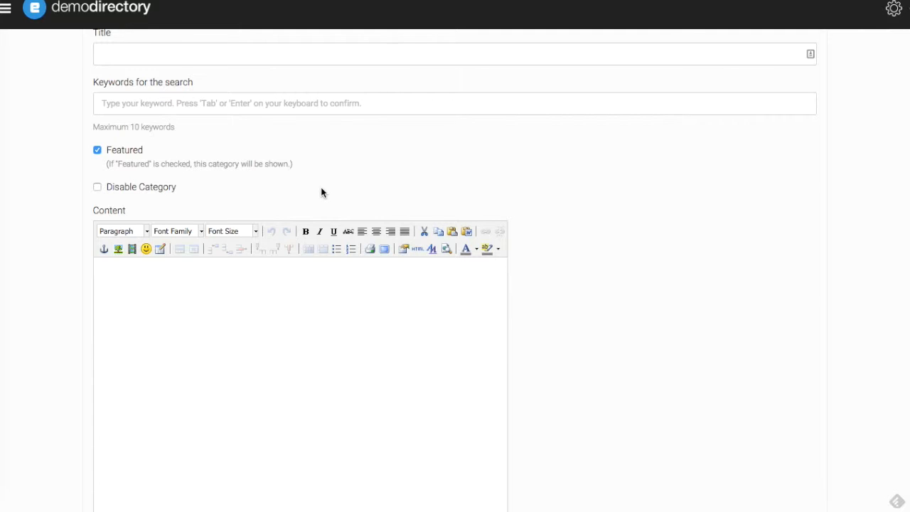
pyautogui.scroll(-4, 608, 240)
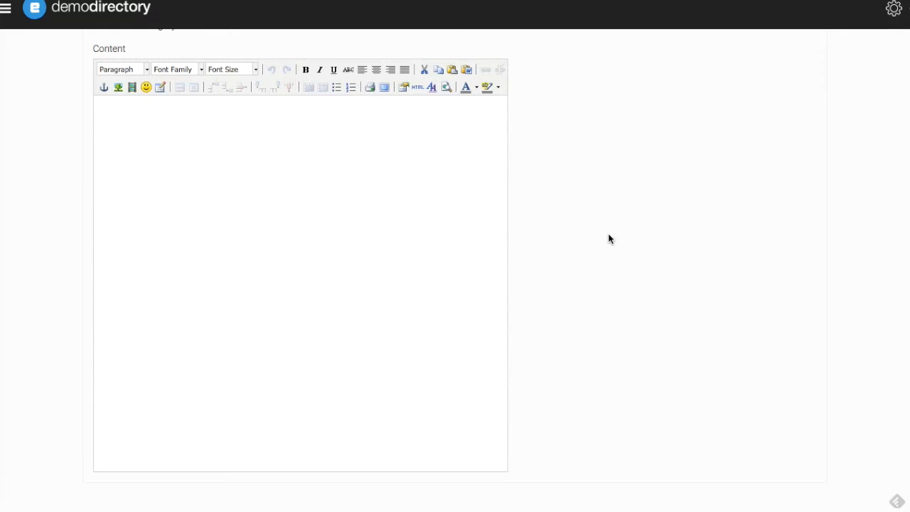
pyautogui.scroll(-1, 609, 239)
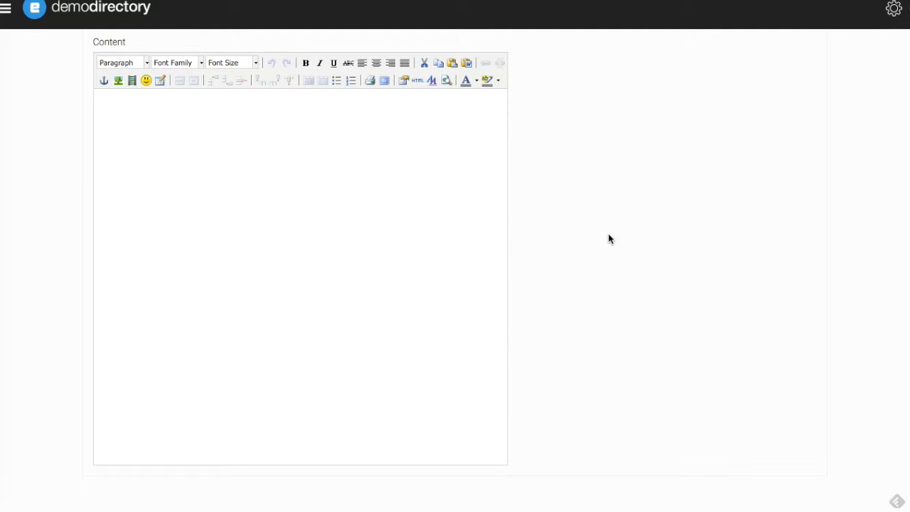
# Step: Examine the new category's SEO Center fields for page title, friendly title, meta description and meta keywords
pyautogui.scroll(-3, 609, 238)
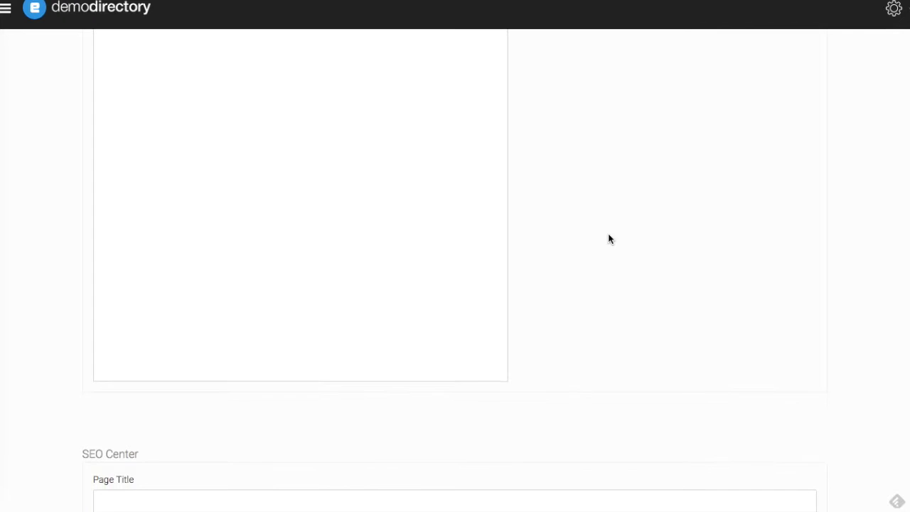
pyautogui.scroll(-4, 609, 239)
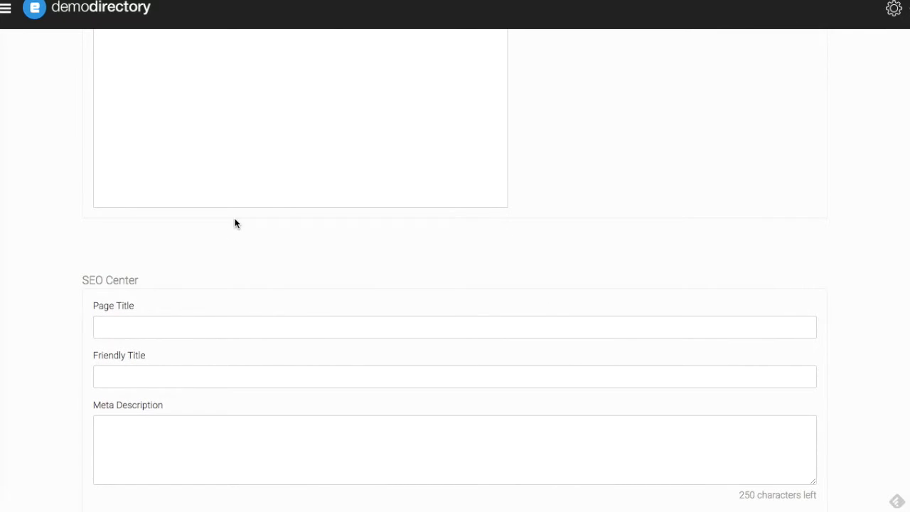
pyautogui.scroll(-2, 236, 224)
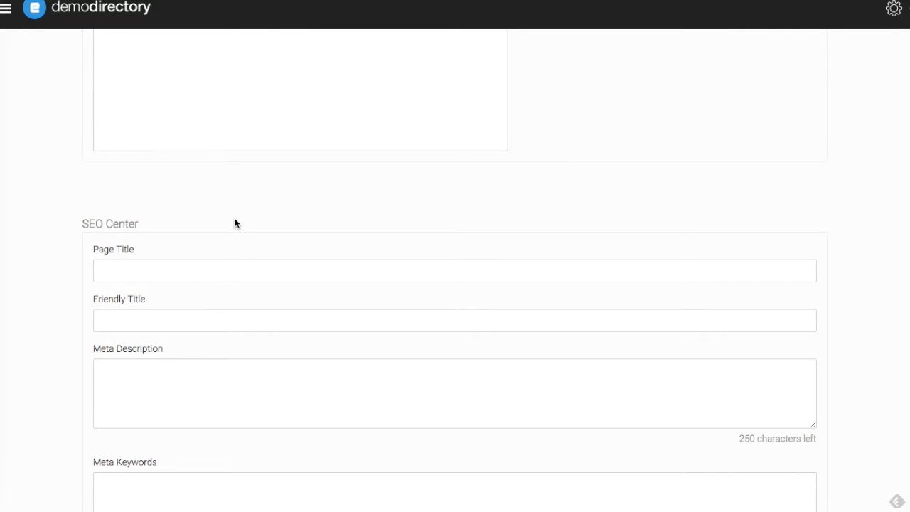
pyautogui.scroll(-2, 236, 223)
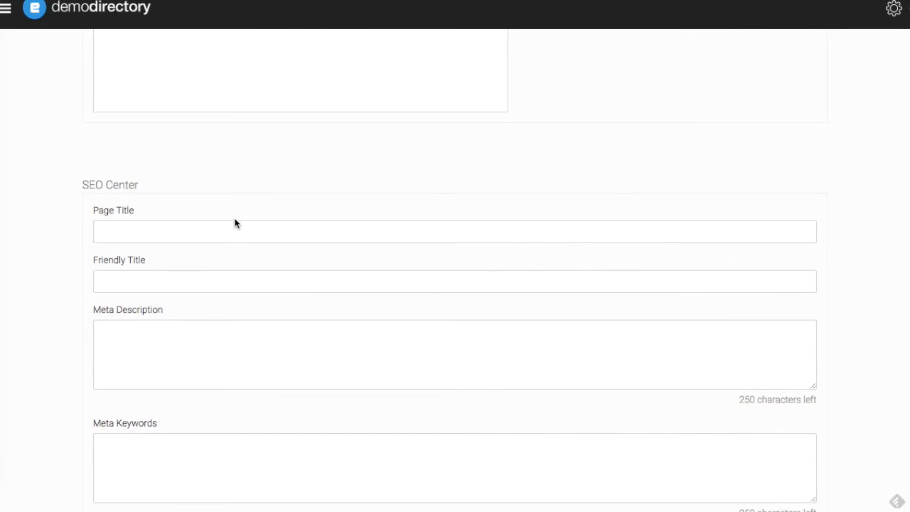
pyautogui.scroll(-2, 235, 221)
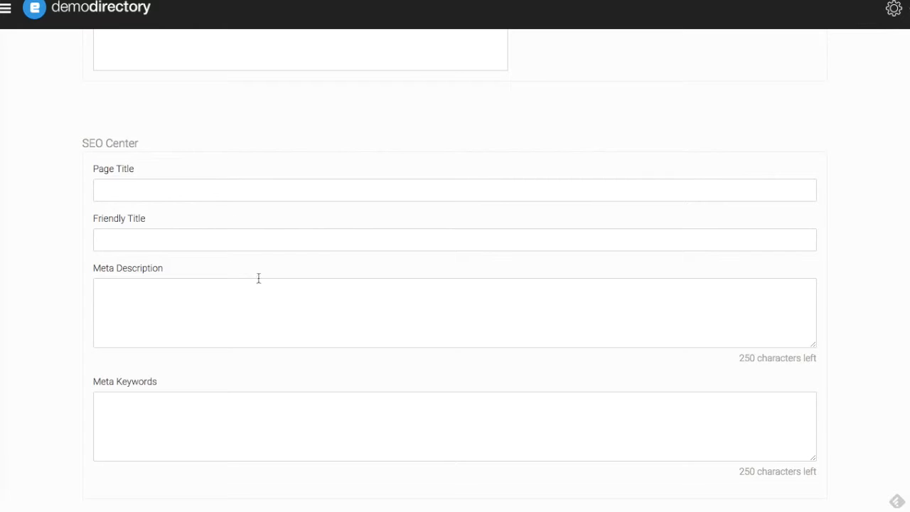
pyautogui.scroll(-3, 874, 298)
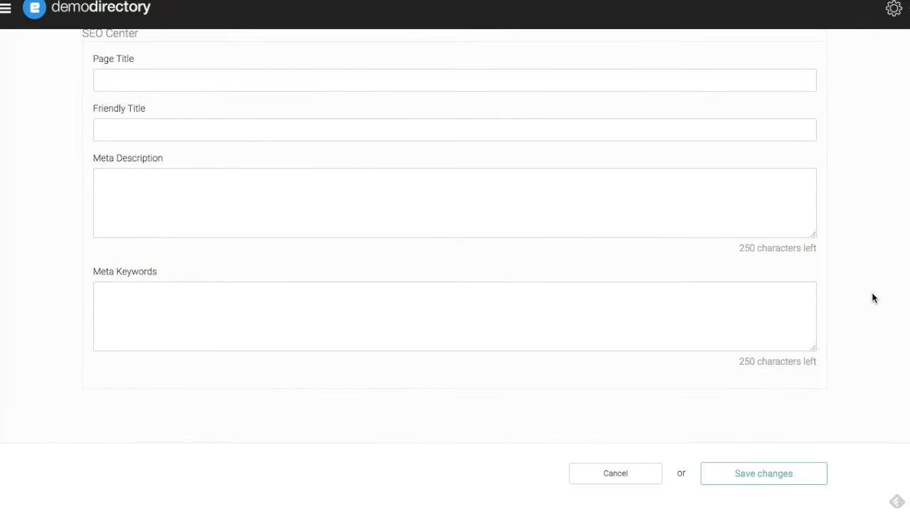
pyautogui.scroll(10, 873, 299)
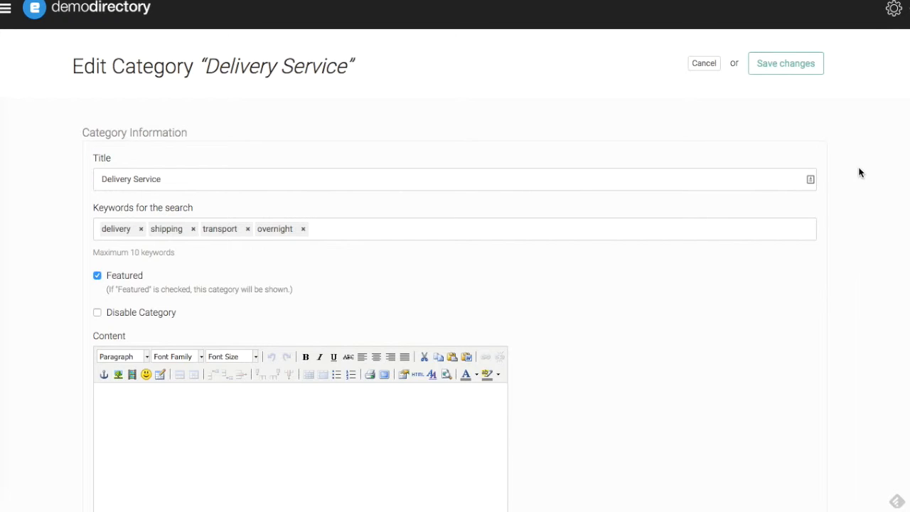
# Step: Review the category information and SEO fields of the Delivery Service category and save it
pyautogui.scroll(-2, 858, 173)
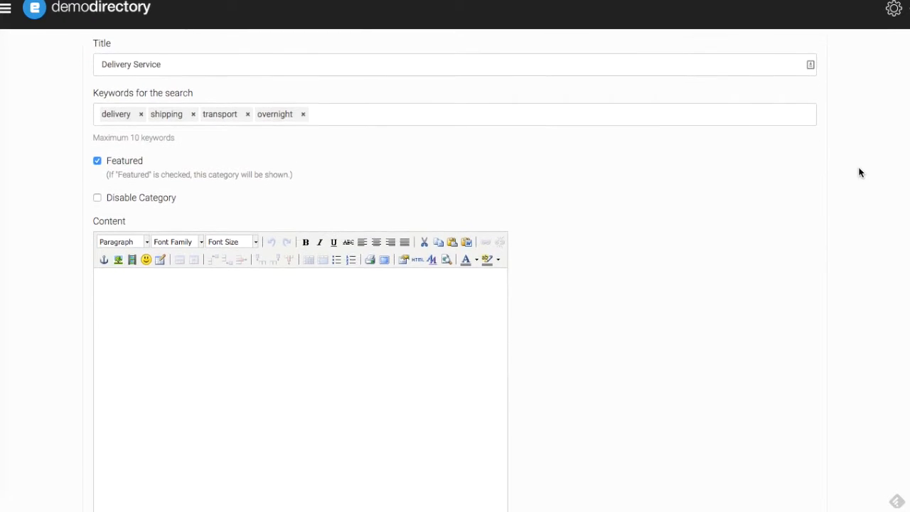
pyautogui.scroll(-3, 859, 173)
pyautogui.scroll(-7, 859, 173)
pyautogui.scroll(-1, 859, 172)
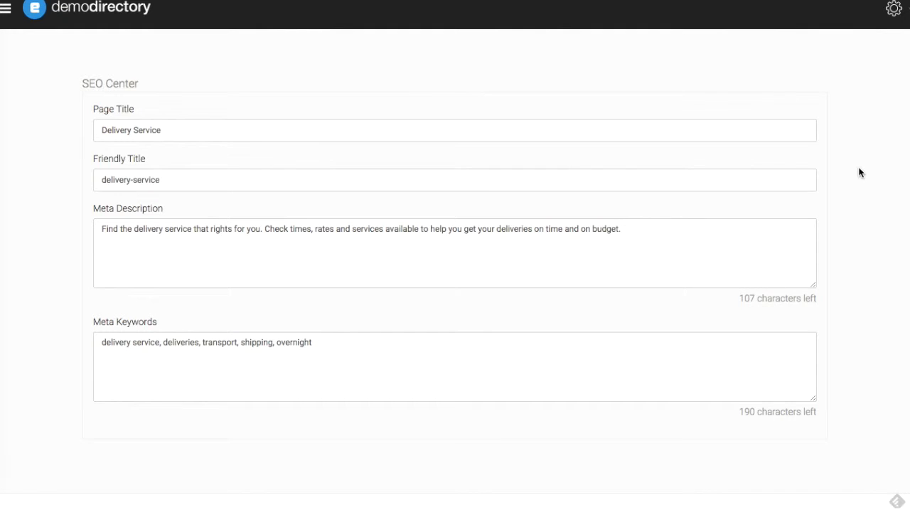
pyautogui.scroll(-1, 859, 173)
pyautogui.click(769, 477)
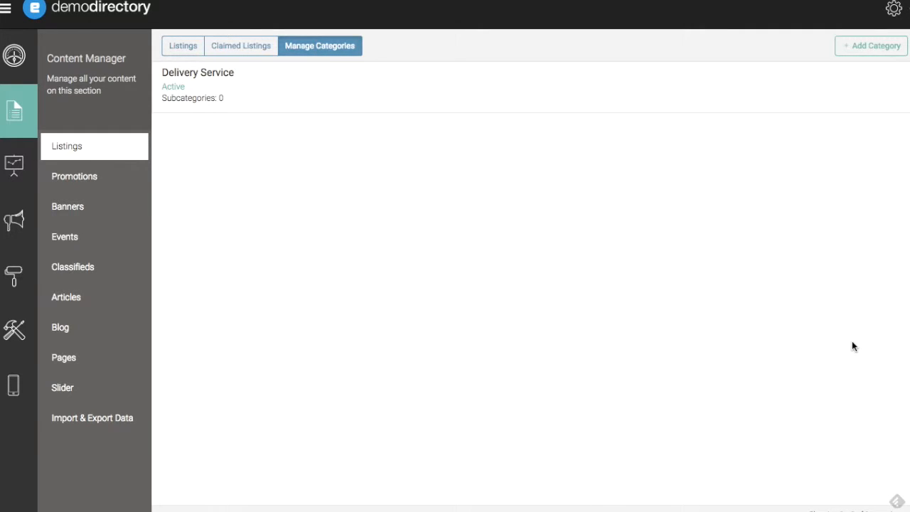
# Step: Leave the blank category form, return to the listings and start adding a new listing
pyautogui.moveTo(270, 96)
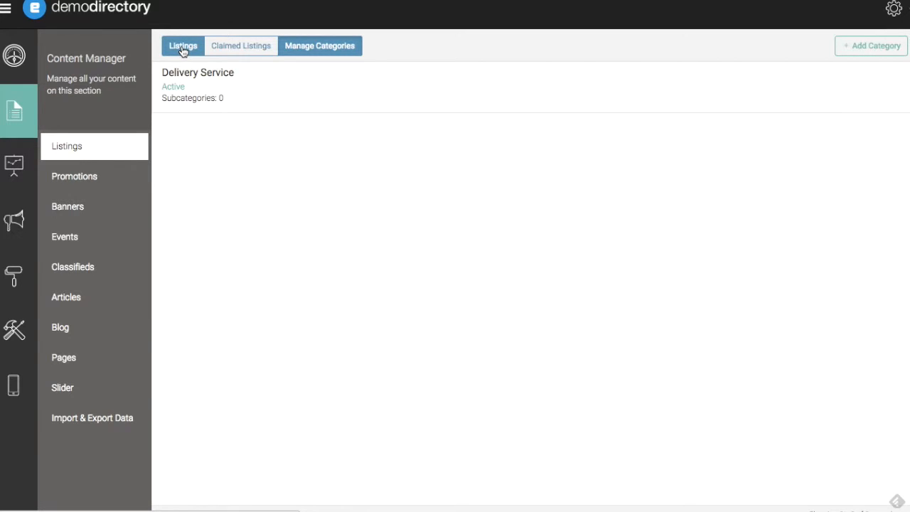
pyautogui.moveTo(439, 69)
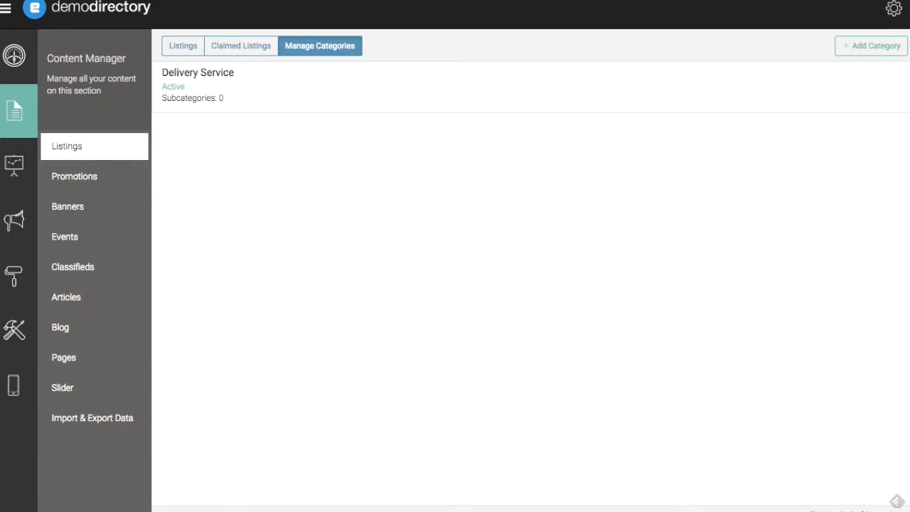
pyautogui.click(701, 71)
pyautogui.click(703, 74)
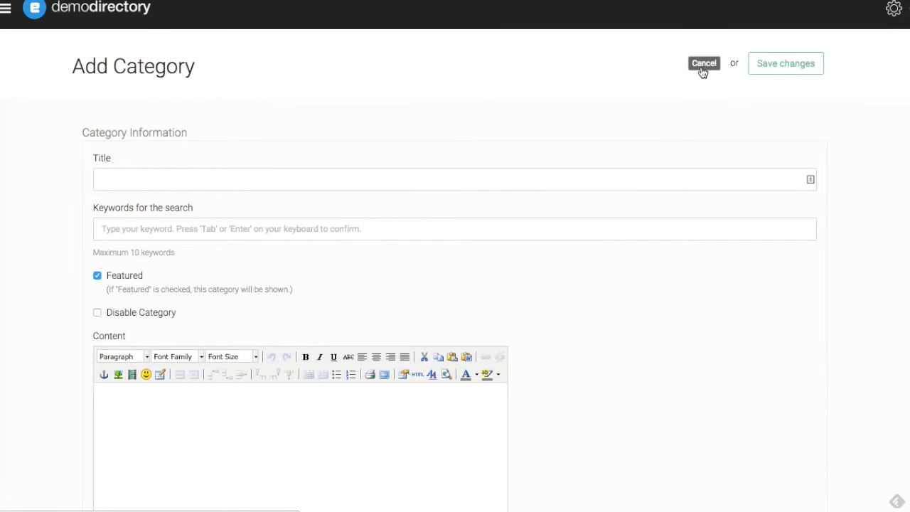
pyautogui.click(180, 46)
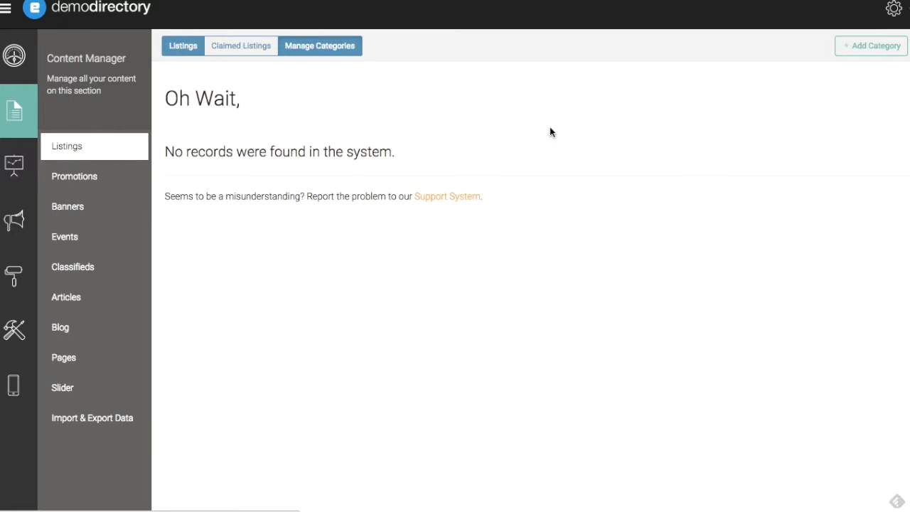
pyautogui.click(887, 45)
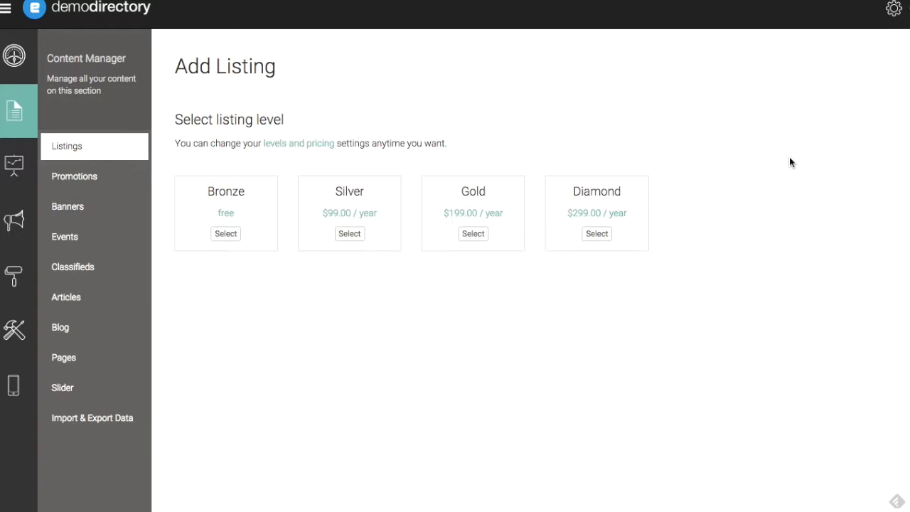
# Step: Choose the Diamond level and the Listing type for the new listing and continue to its details form
pyautogui.click(306, 145)
pyautogui.click(597, 234)
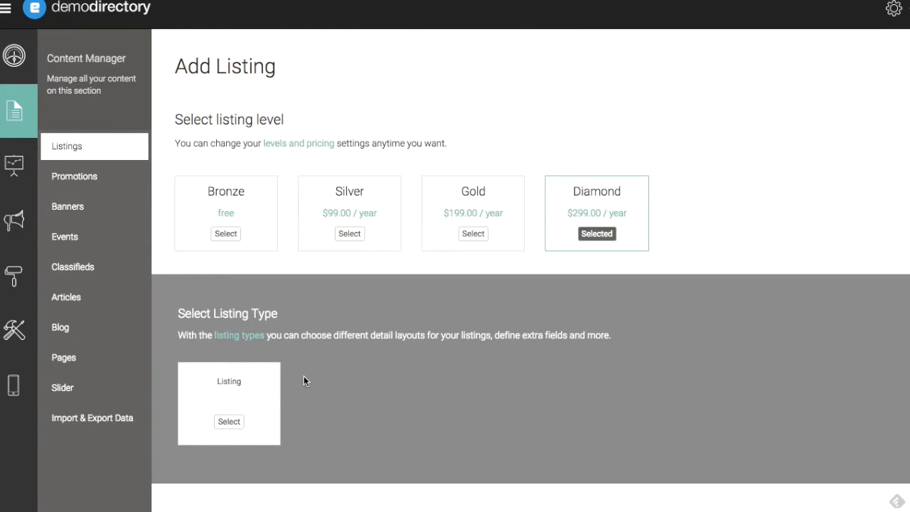
pyautogui.click(229, 421)
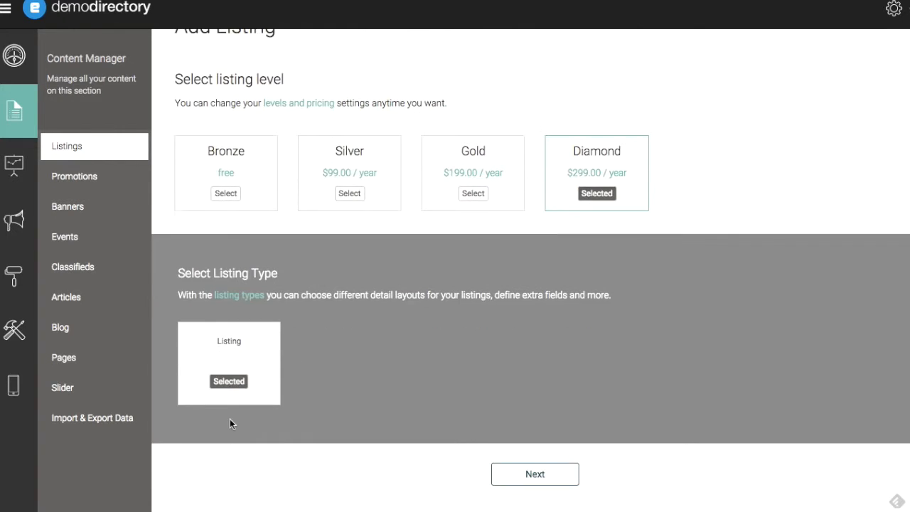
pyautogui.click(545, 473)
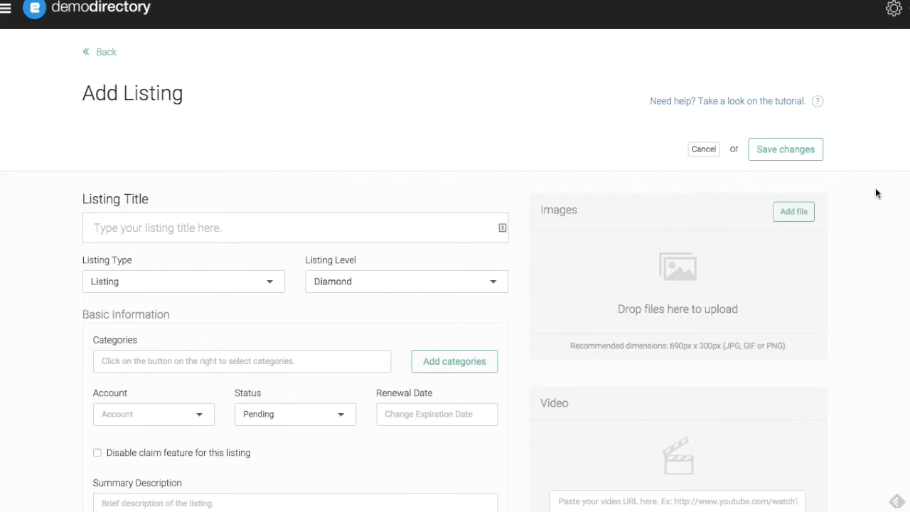
# Step: Examine the new listing form's title, type, level options, category and image upload fields
pyautogui.scroll(-3, 873, 207)
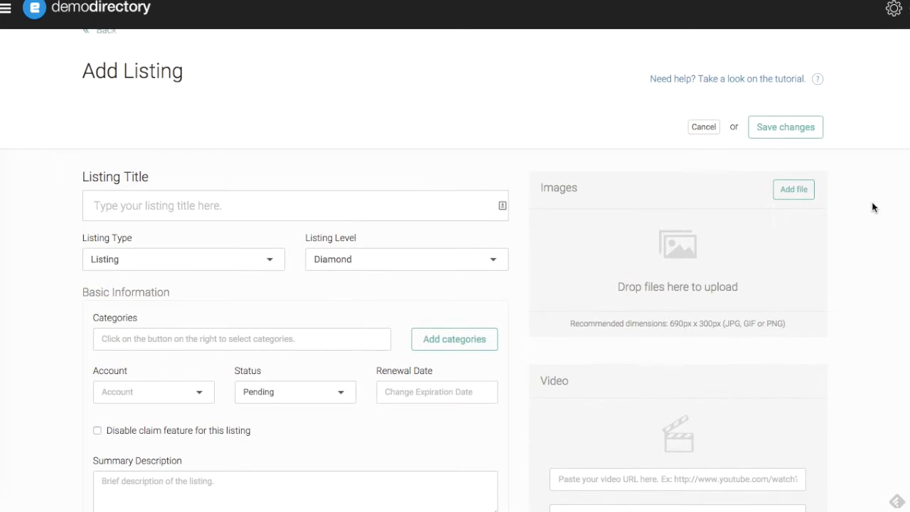
pyautogui.scroll(-1, 874, 207)
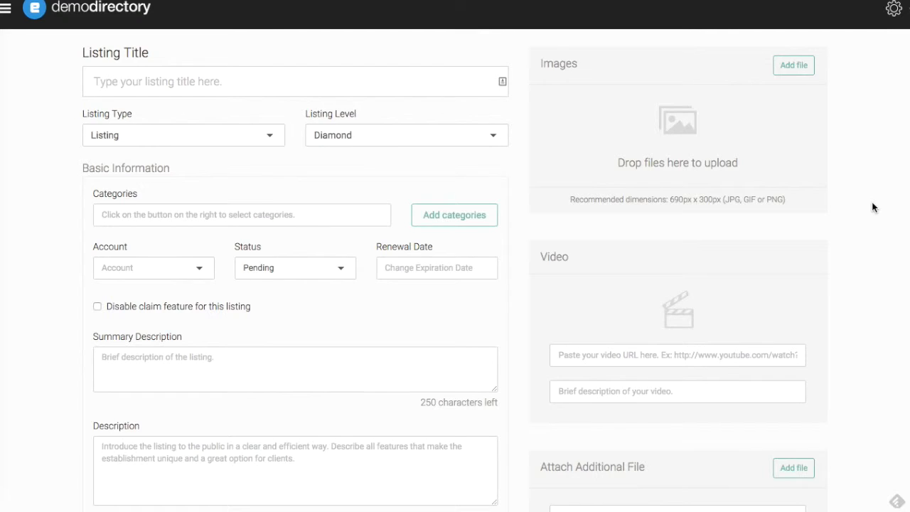
pyautogui.click(493, 135)
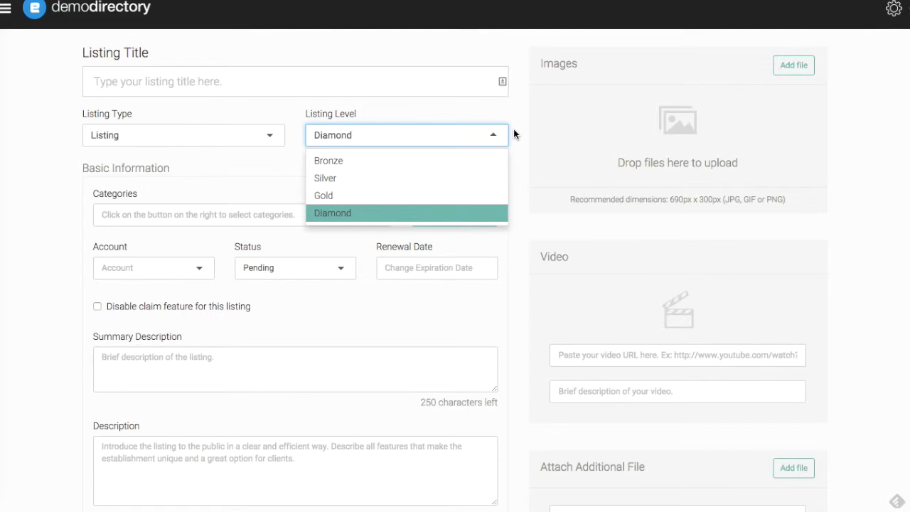
pyautogui.click(514, 130)
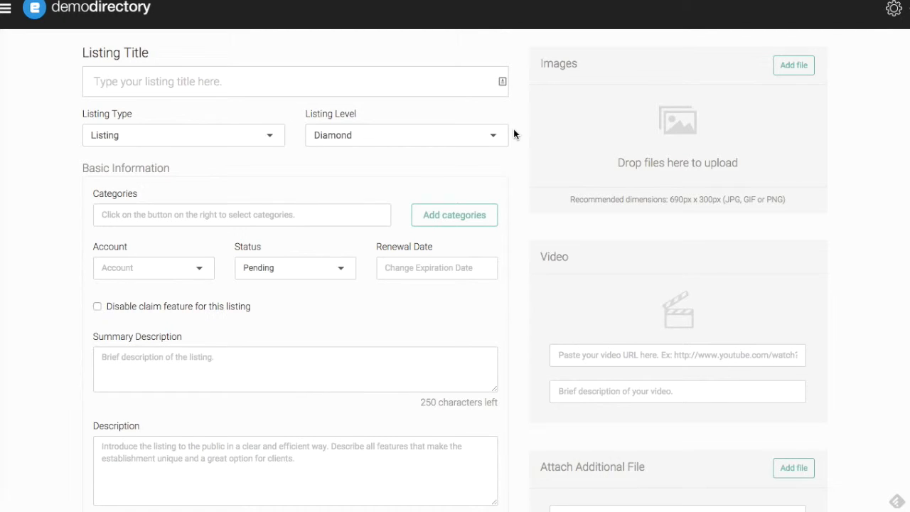
pyautogui.scroll(-1, 514, 132)
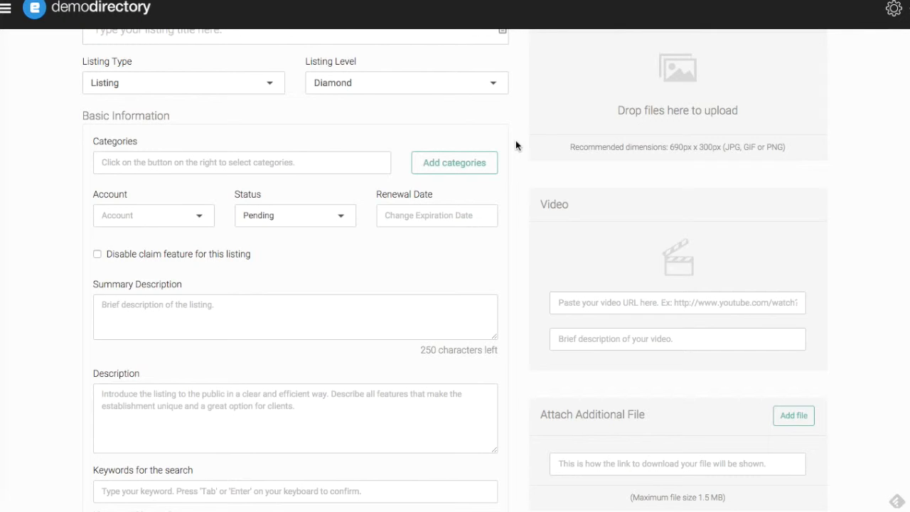
pyautogui.scroll(4, 515, 145)
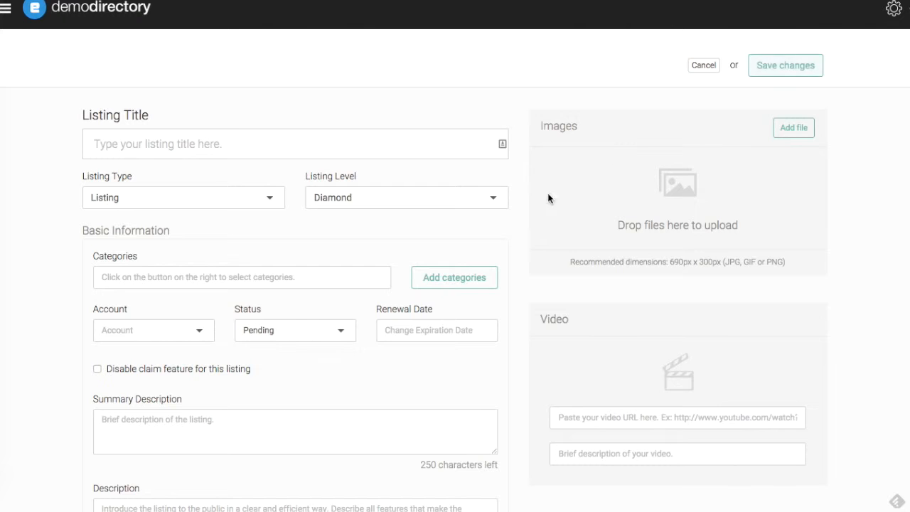
pyautogui.scroll(-4, 515, 220)
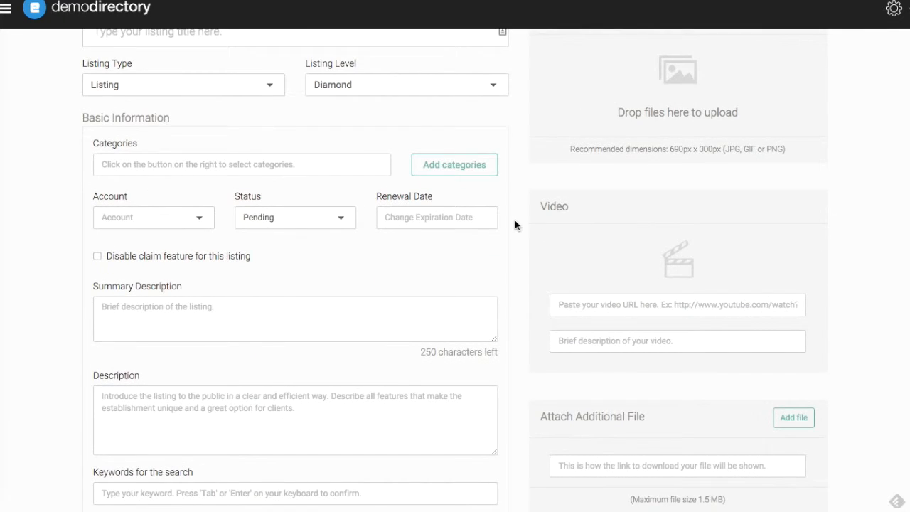
pyautogui.scroll(2, 515, 221)
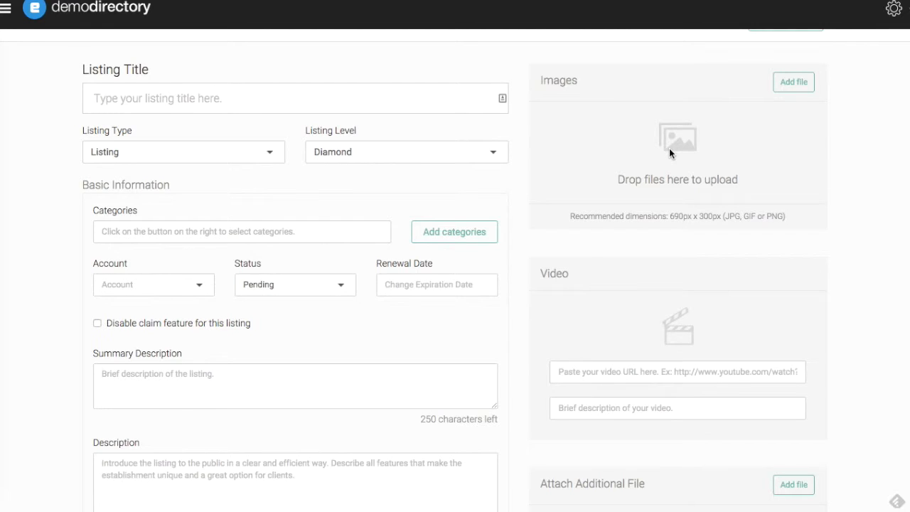
pyautogui.click(787, 86)
# Step: Set the new listing's account to No Owner and its status to Active
pyautogui.scroll(-3, 519, 242)
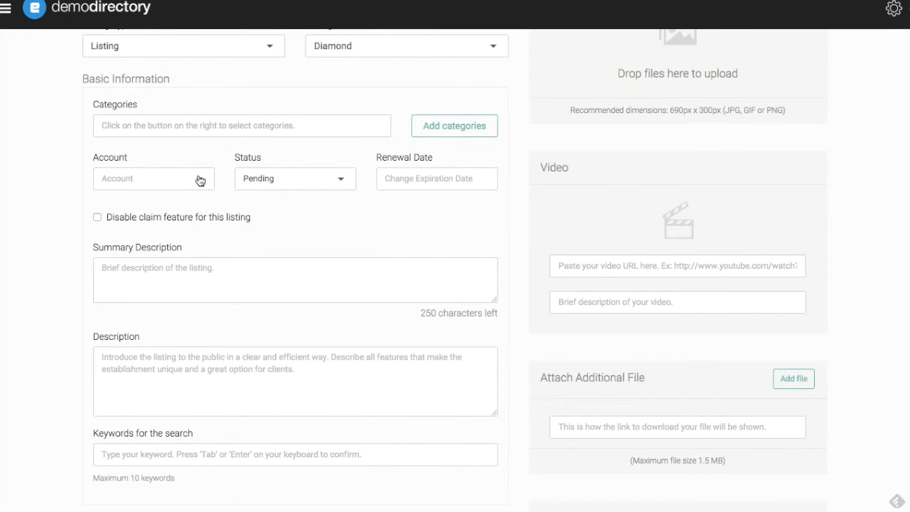
pyautogui.click(200, 181)
pyautogui.click(189, 205)
pyautogui.click(288, 208)
pyautogui.click(348, 179)
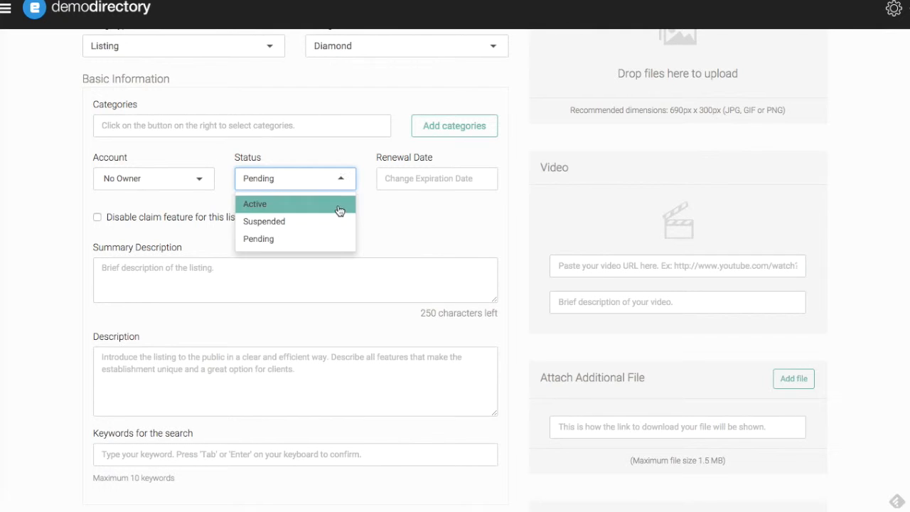
pyautogui.click(339, 205)
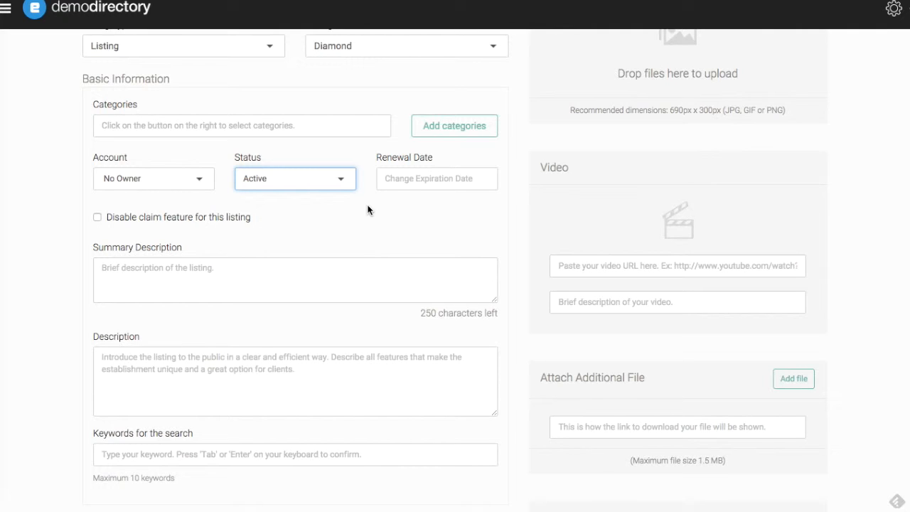
pyautogui.click(342, 183)
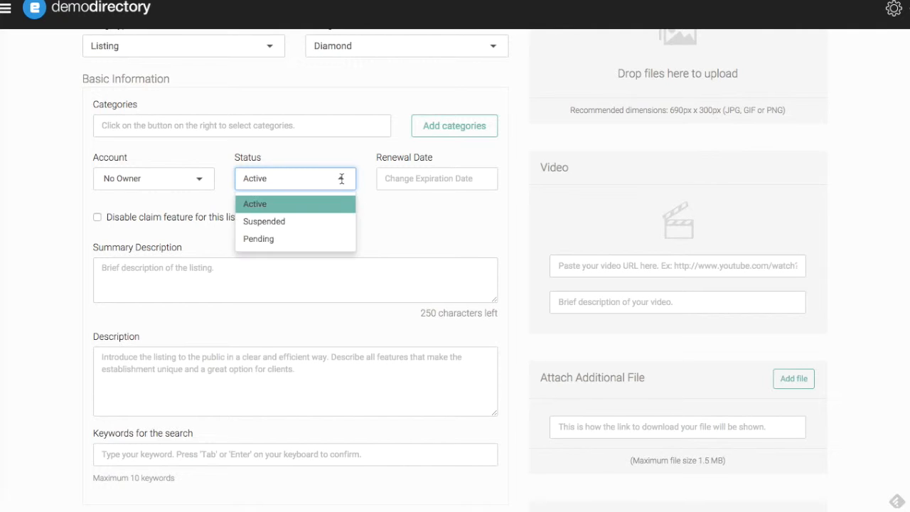
pyautogui.click(320, 213)
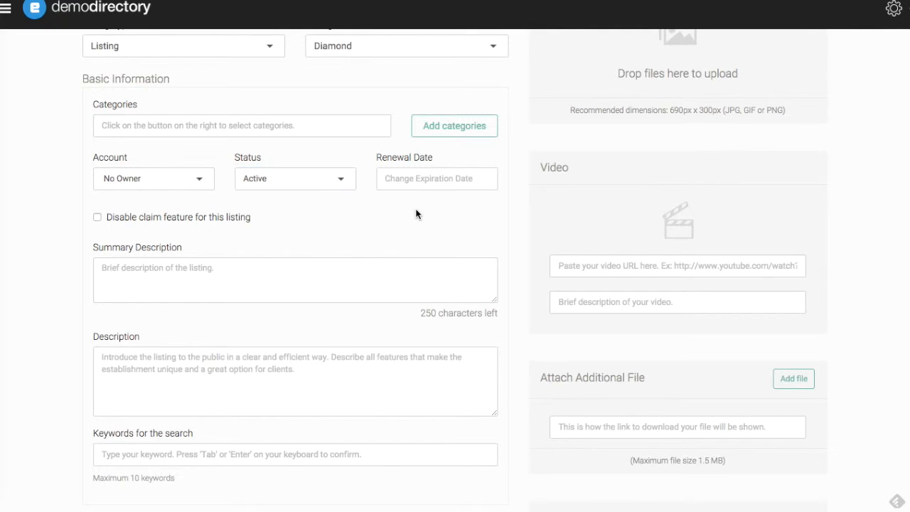
# Step: Browse the renewal date calendar forward to July 2016 and close it without picking a date
pyautogui.click(490, 178)
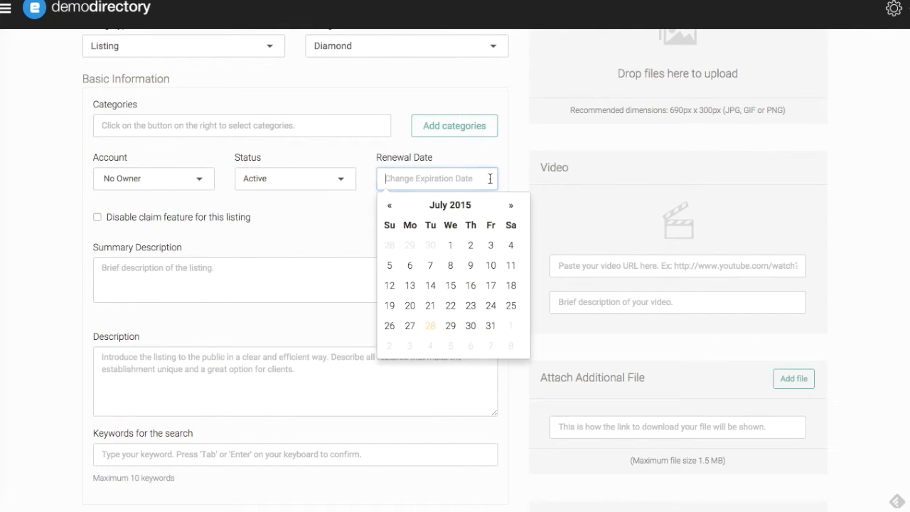
pyautogui.click(515, 206)
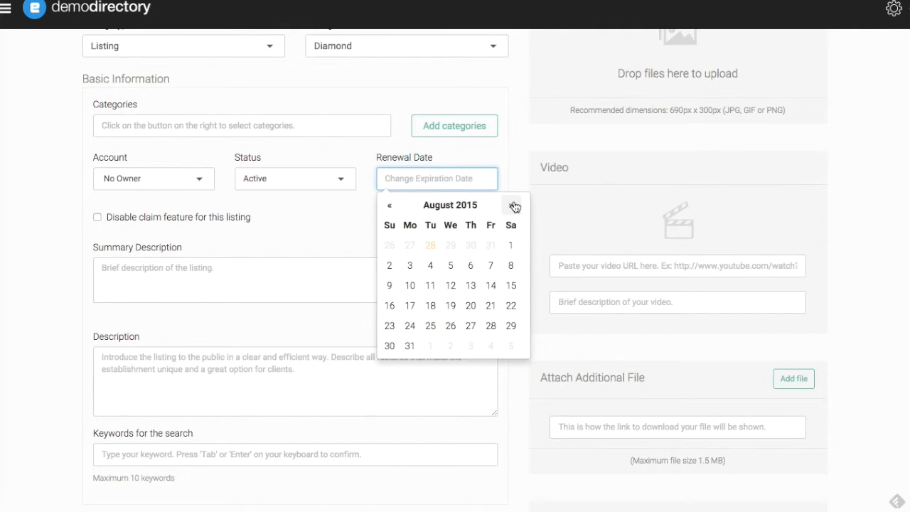
pyautogui.click(515, 206)
pyautogui.tripleClick(514, 206)
pyautogui.tripleClick(515, 206)
pyautogui.doubleClick(515, 206)
pyautogui.click(515, 206)
pyautogui.click(515, 207)
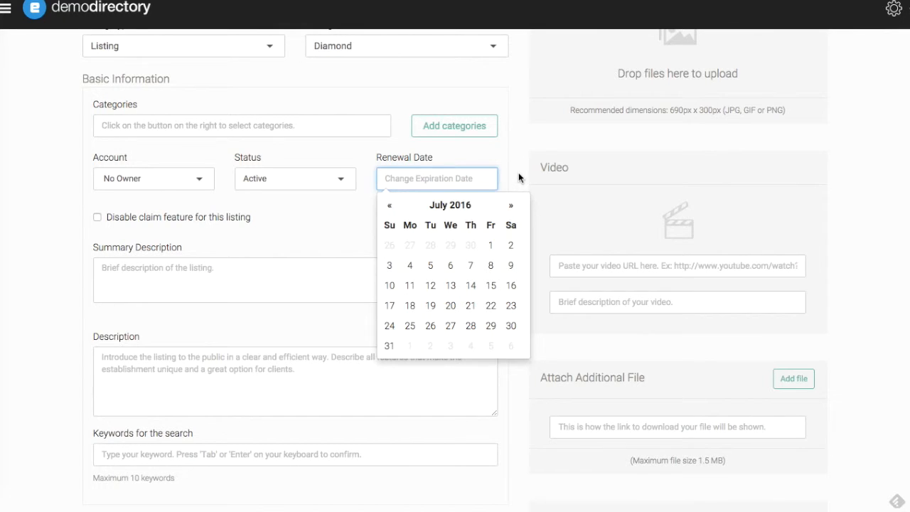
pyautogui.click(519, 173)
# Step: Examine the listing form's description, keyword, video, additional file, badge and contact information fields
pyautogui.scroll(-1, 518, 172)
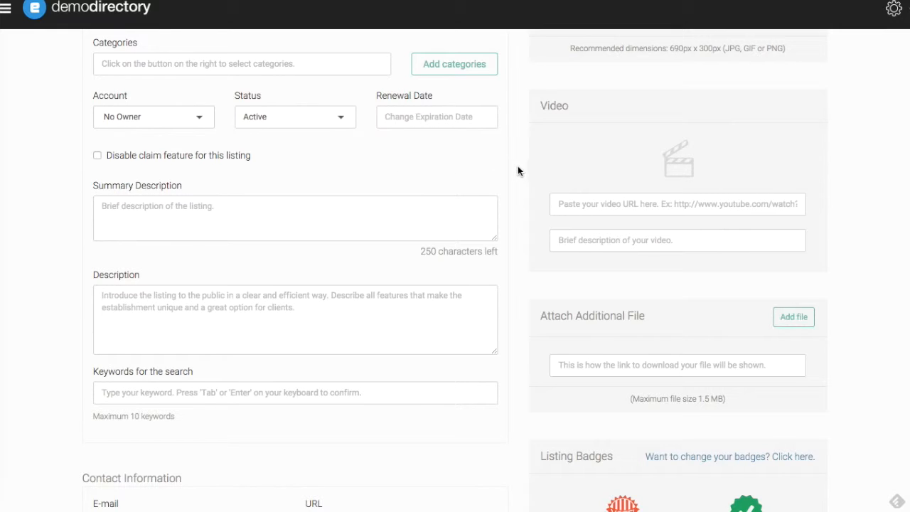
pyautogui.scroll(-1, 518, 167)
pyautogui.scroll(-1, 487, 173)
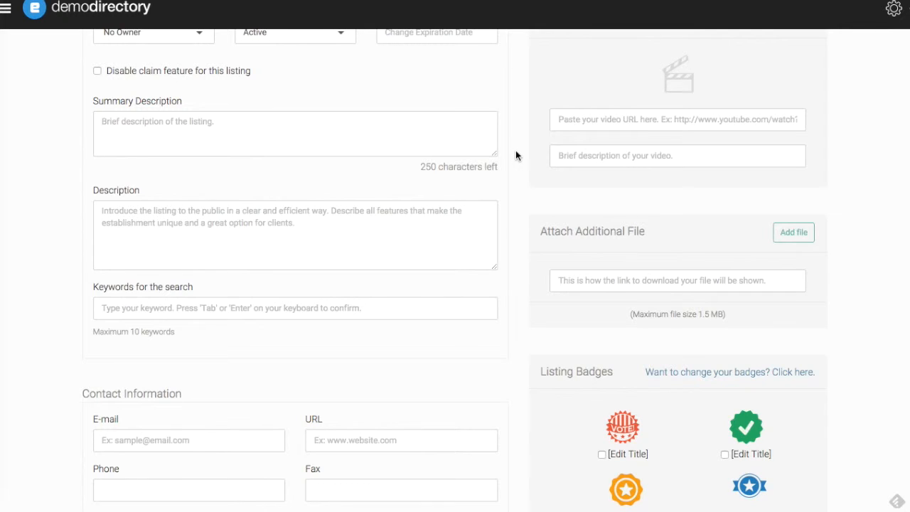
pyautogui.scroll(-2, 516, 155)
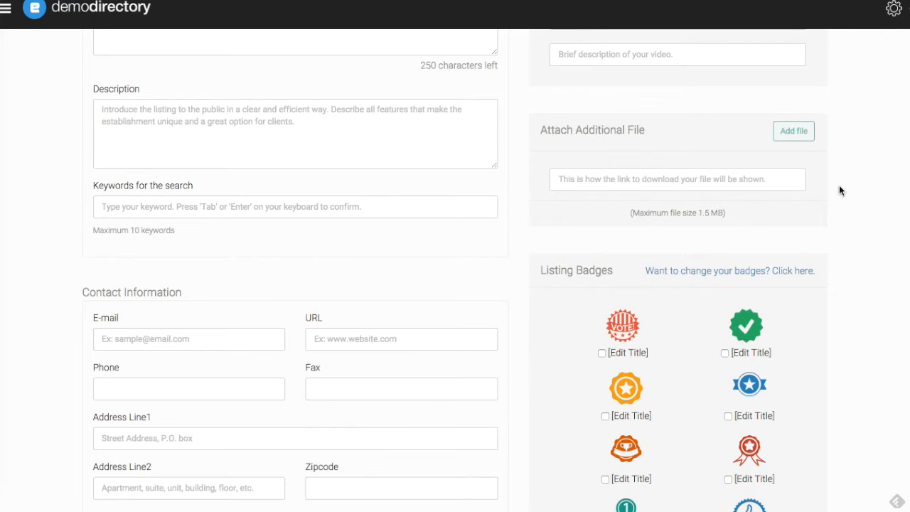
pyautogui.scroll(-3, 847, 187)
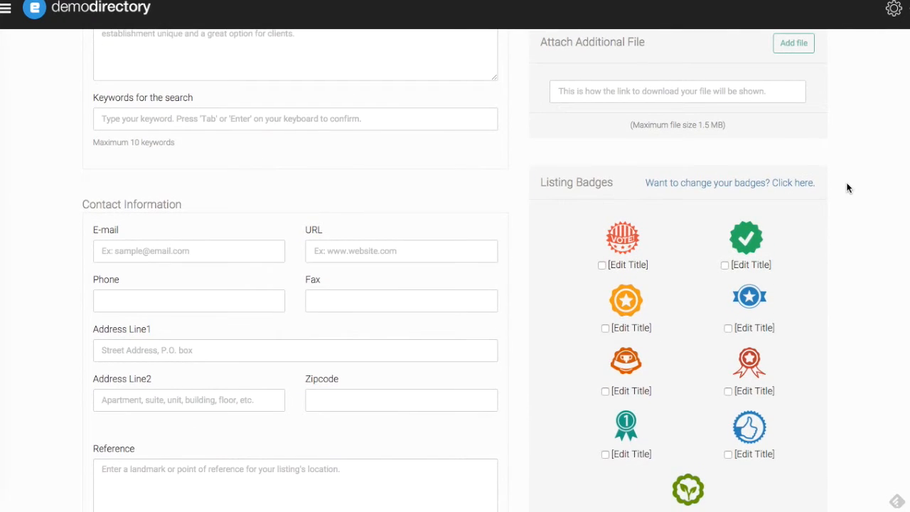
pyautogui.scroll(-3, 847, 188)
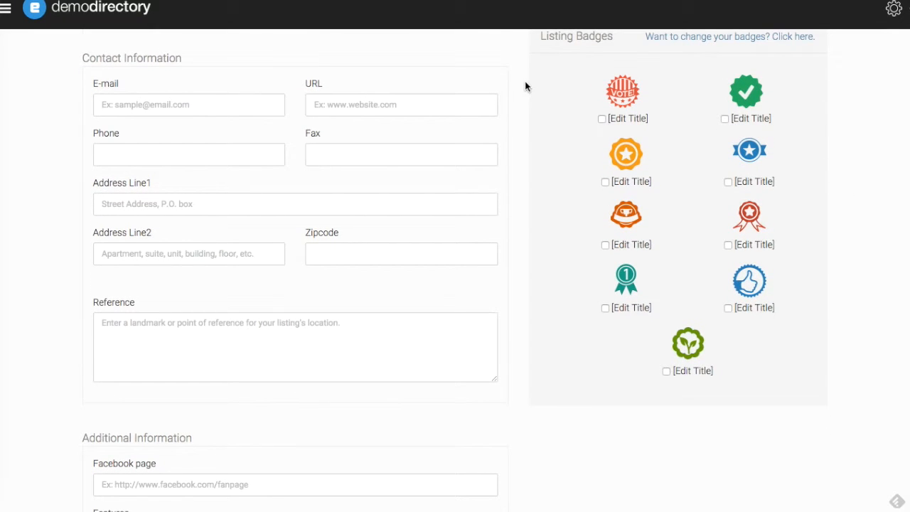
pyautogui.scroll(-1, 523, 88)
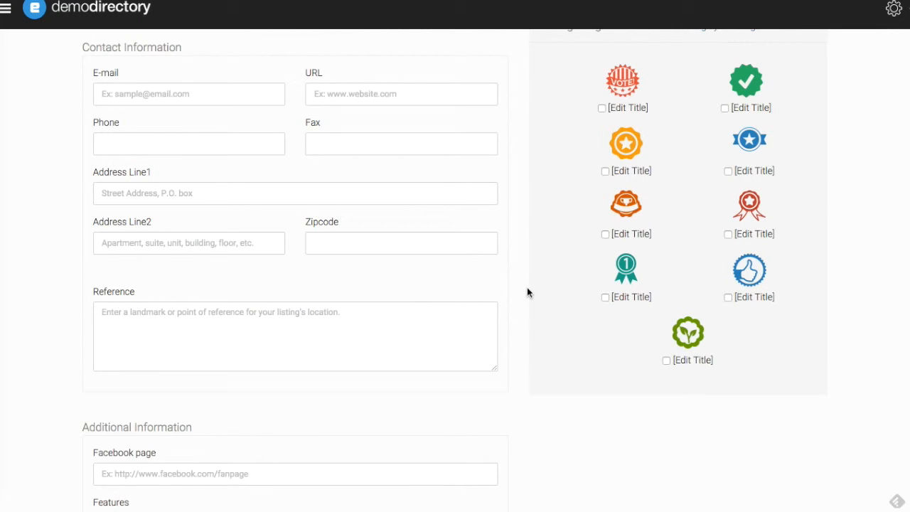
pyautogui.scroll(1, 527, 287)
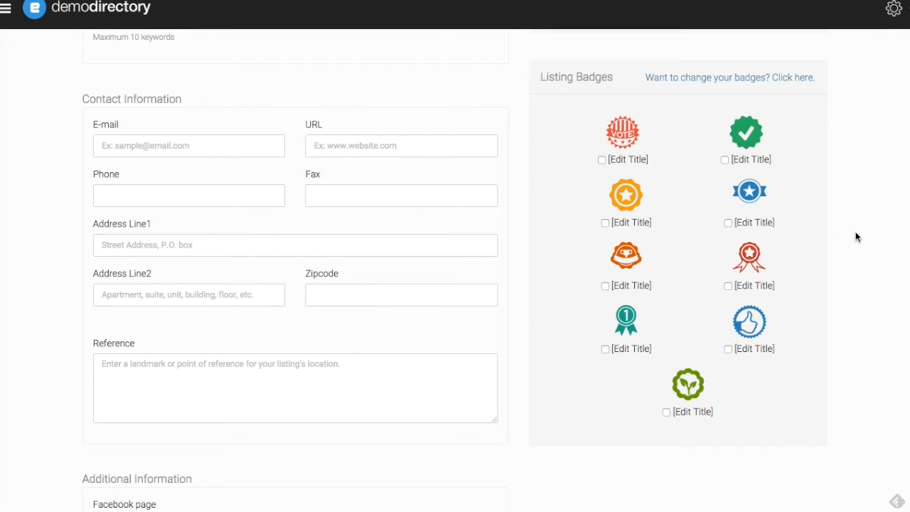
pyautogui.scroll(-1, 856, 237)
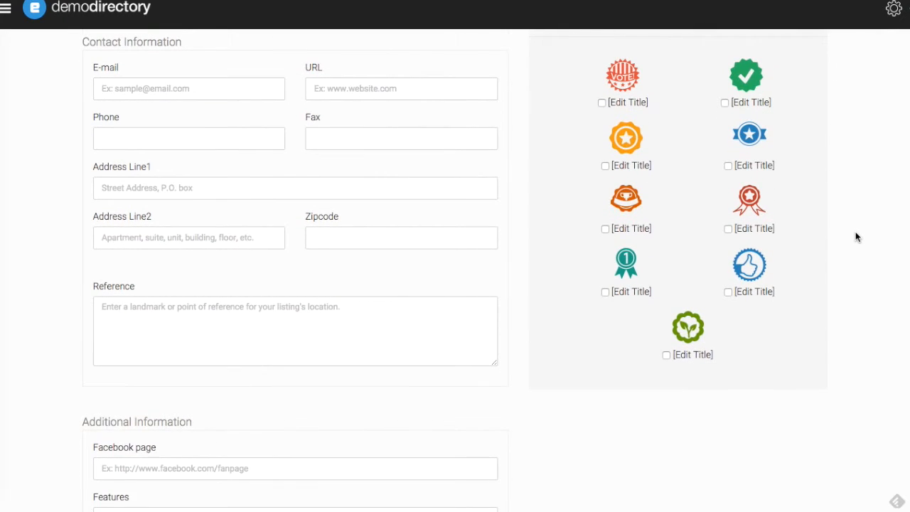
pyautogui.scroll(1, 856, 237)
pyautogui.scroll(-1, 856, 237)
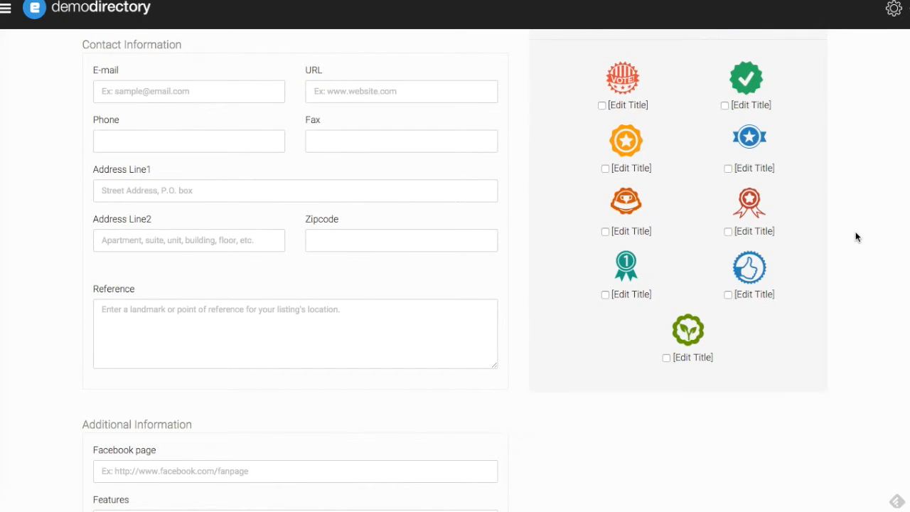
# Step: Examine the Facebook page, features, hours and promotional code fields at the end of the listing form
pyautogui.scroll(-4, 856, 237)
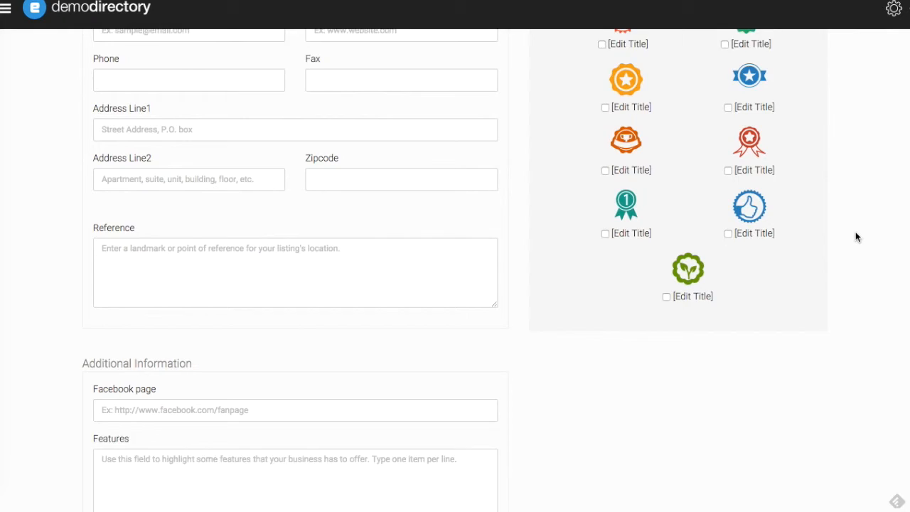
pyautogui.scroll(-2, 856, 237)
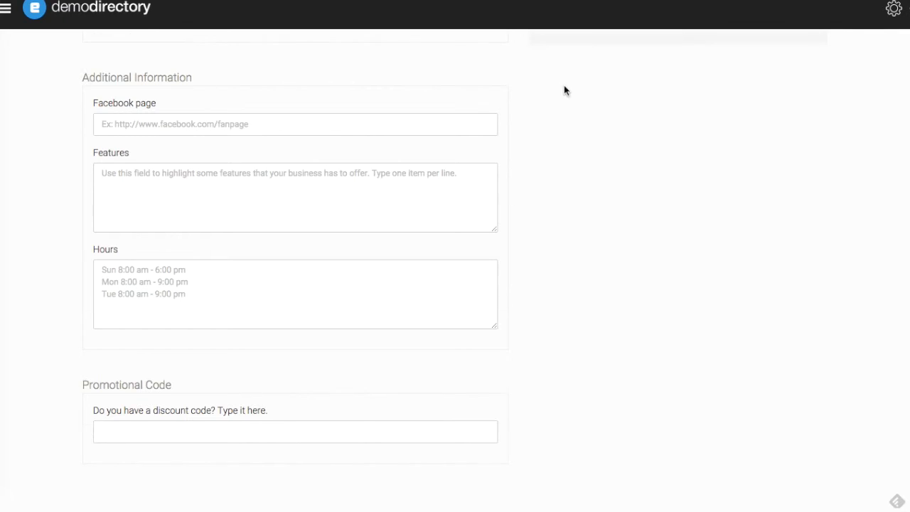
pyautogui.scroll(-1, 564, 86)
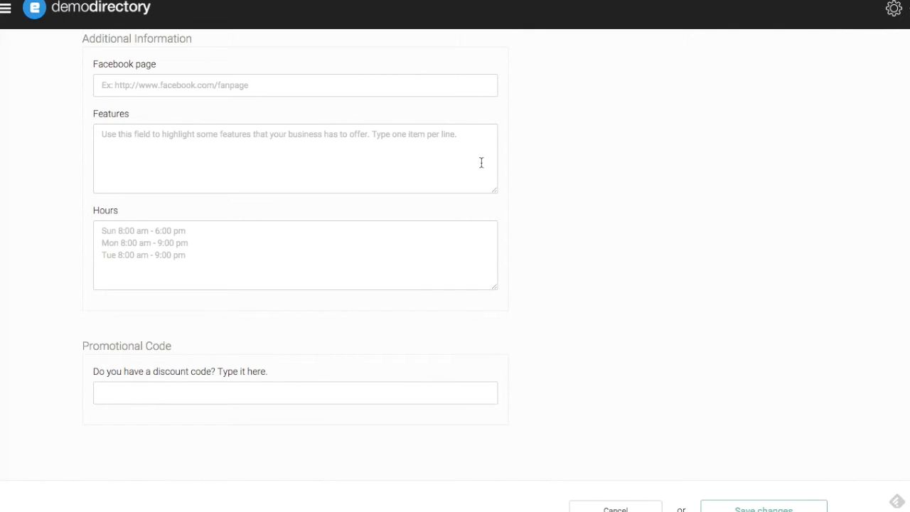
pyautogui.scroll(-1, 481, 163)
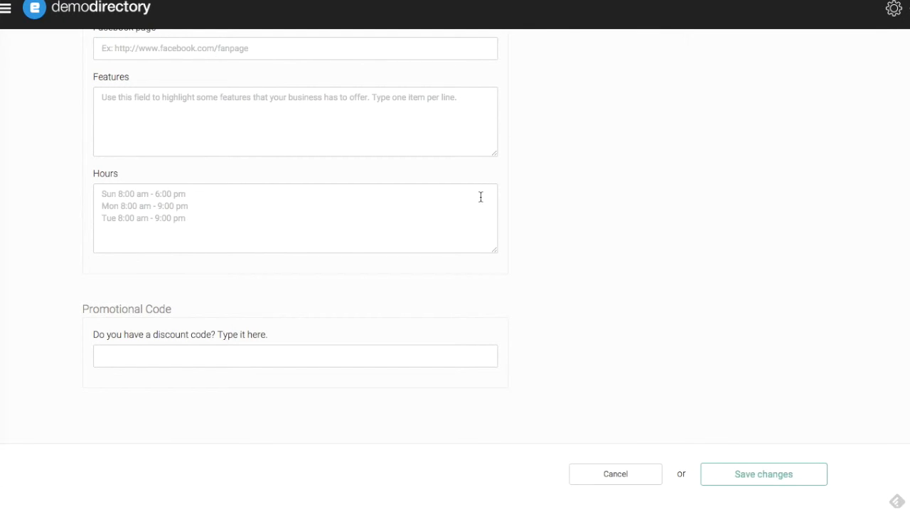
pyautogui.scroll(-1, 472, 269)
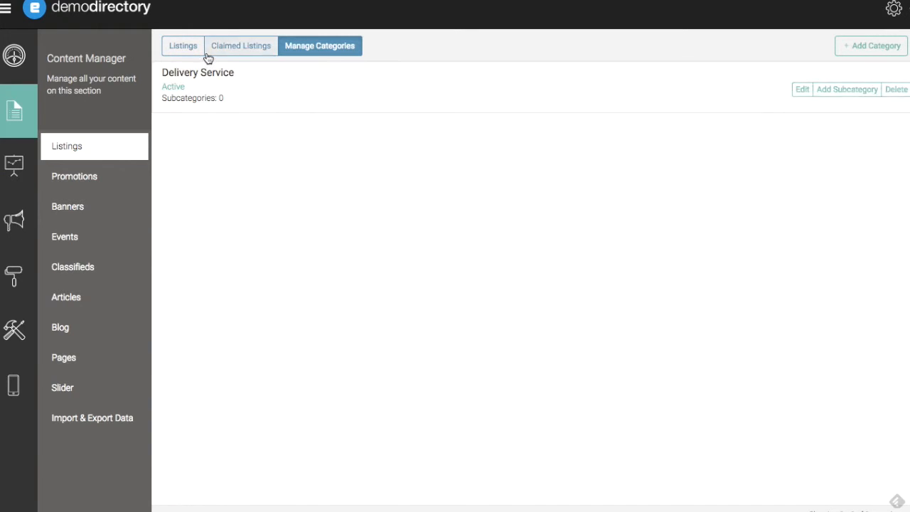
# Step: Return to the listings and open the Han Solo's Delivery Service listing for editing
pyautogui.click(183, 46)
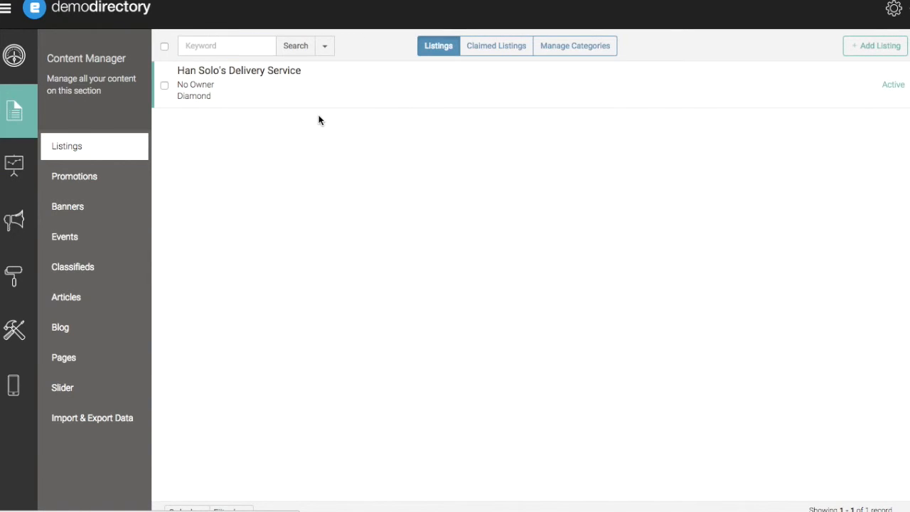
pyautogui.click(829, 86)
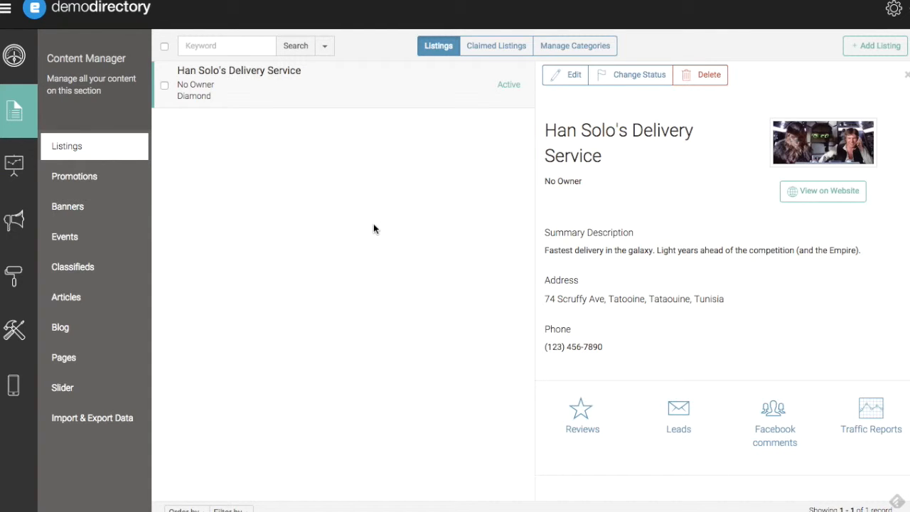
pyautogui.click(571, 79)
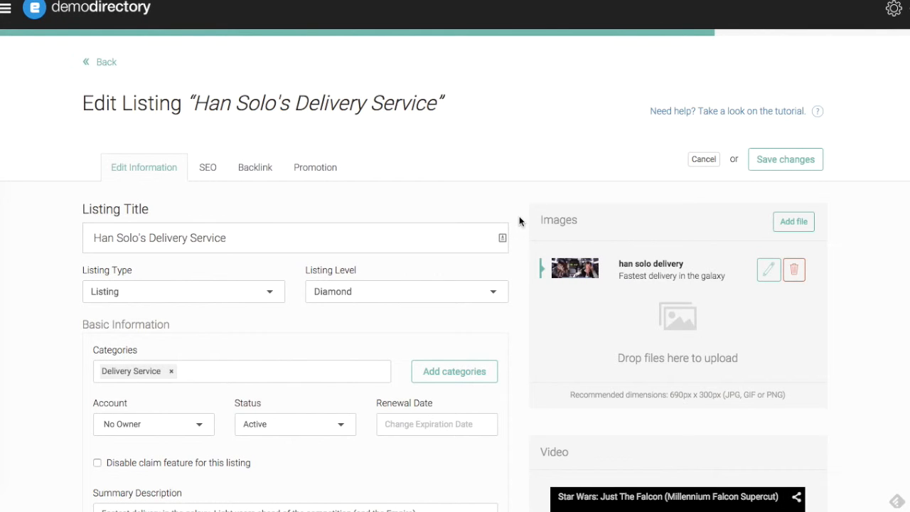
# Step: Expand the listing image's crop area to cover the whole picture, check its title and description, and save the image changes
pyautogui.scroll(-1, 519, 219)
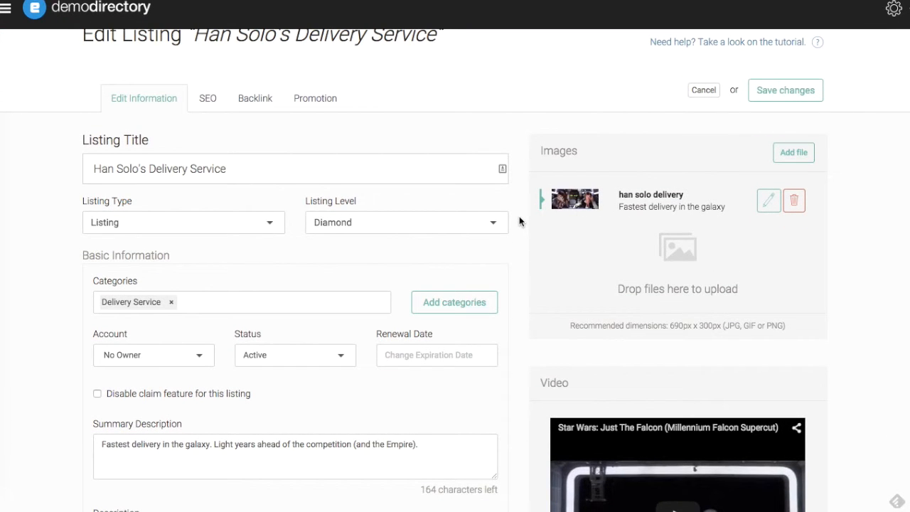
pyautogui.click(770, 204)
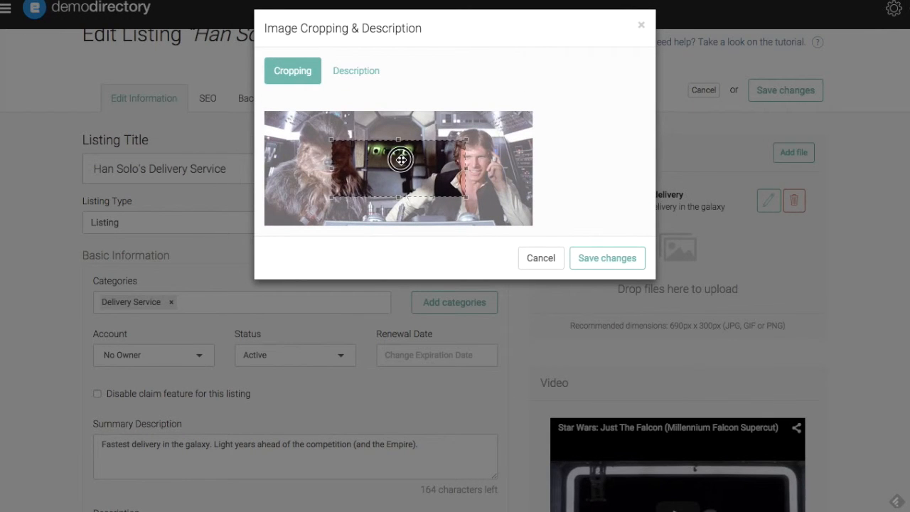
pyautogui.moveTo(403, 156); pyautogui.dragTo(307, 105)
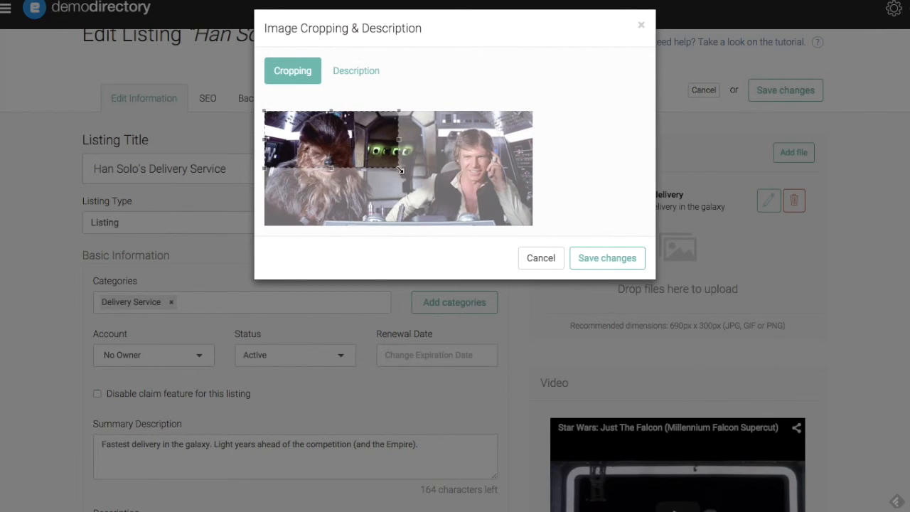
pyautogui.moveTo(398, 168); pyautogui.dragTo(537, 229)
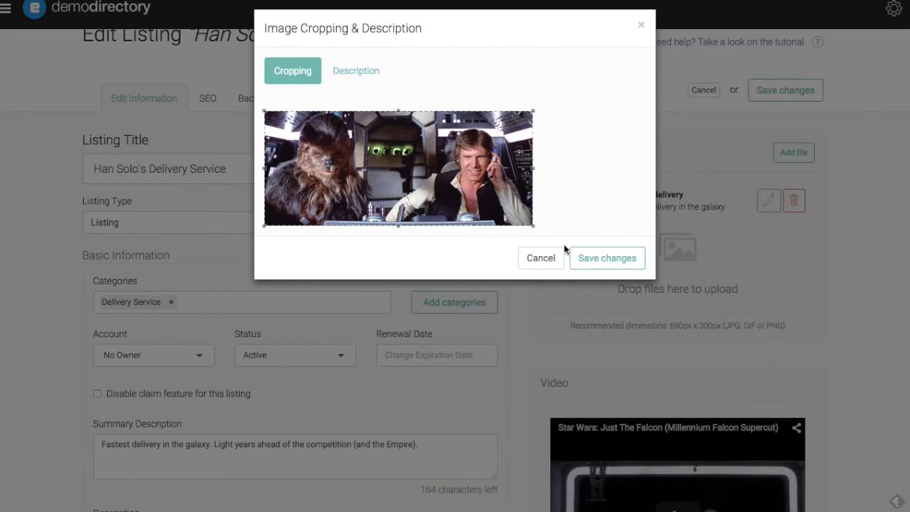
pyautogui.click(366, 74)
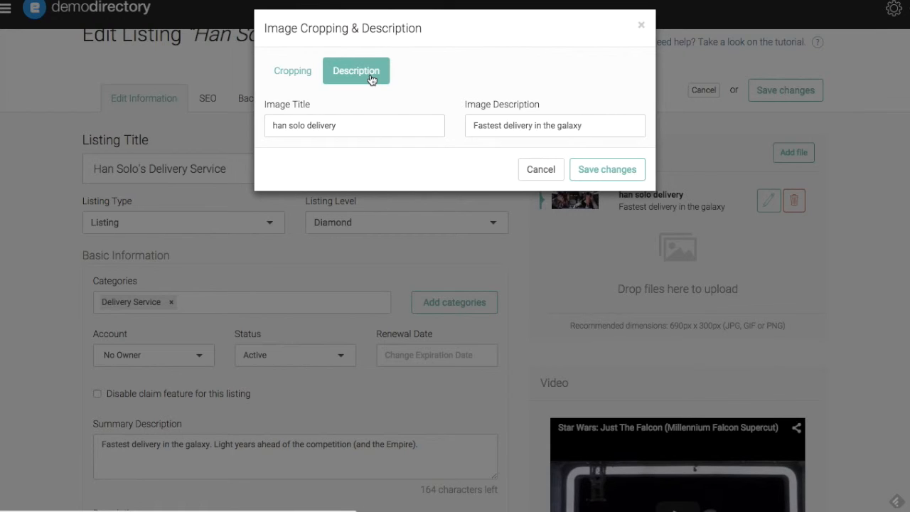
pyautogui.click(587, 170)
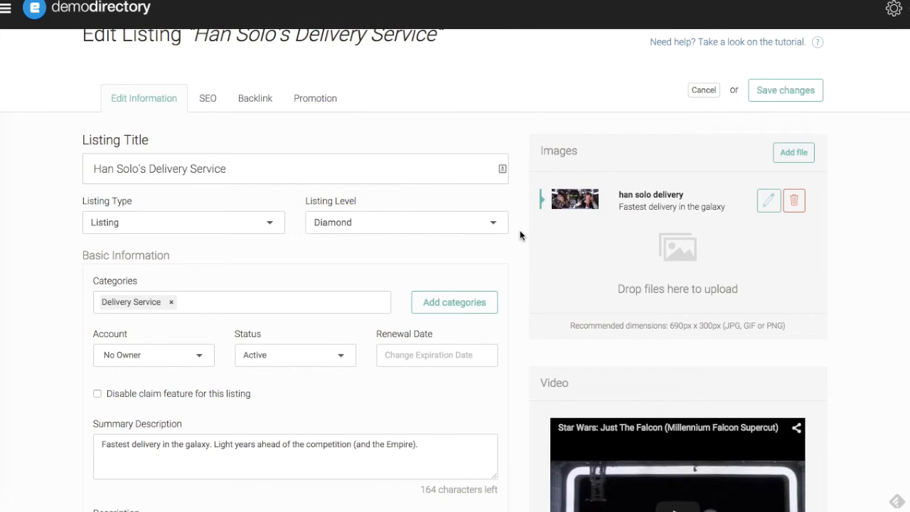
# Step: Review the listing's category selection and the limits on extra categories, keeping Delivery Service as the only category
pyautogui.scroll(-3, 520, 235)
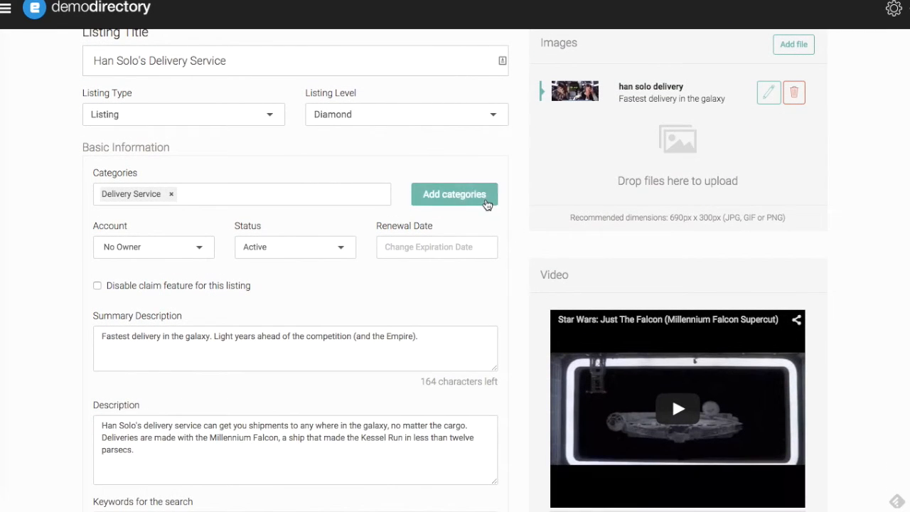
pyautogui.click(487, 204)
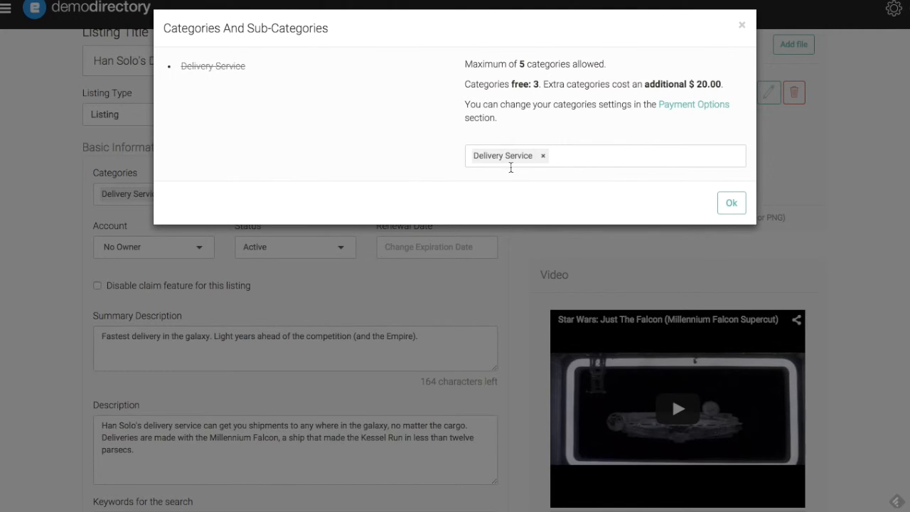
pyautogui.click(734, 202)
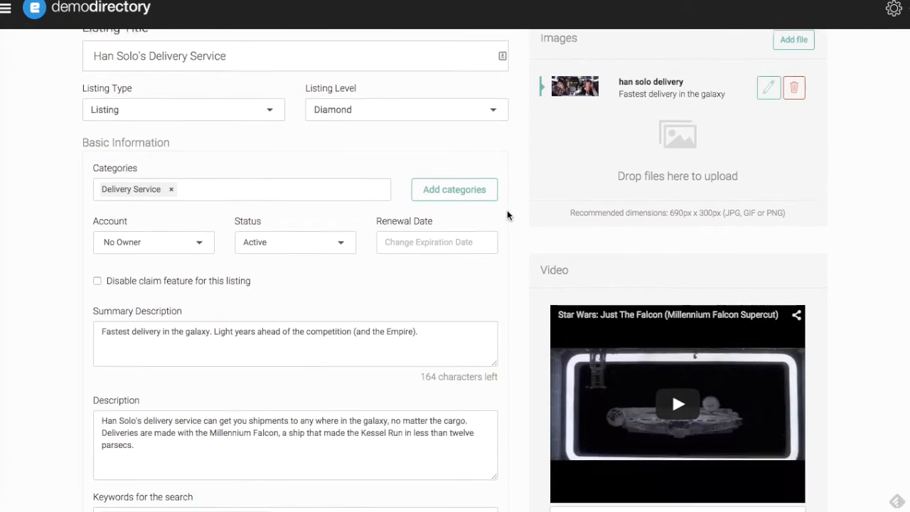
# Step: Review the listing's filled-in descriptions, search keywords, video and contact information
pyautogui.scroll(-2, 508, 214)
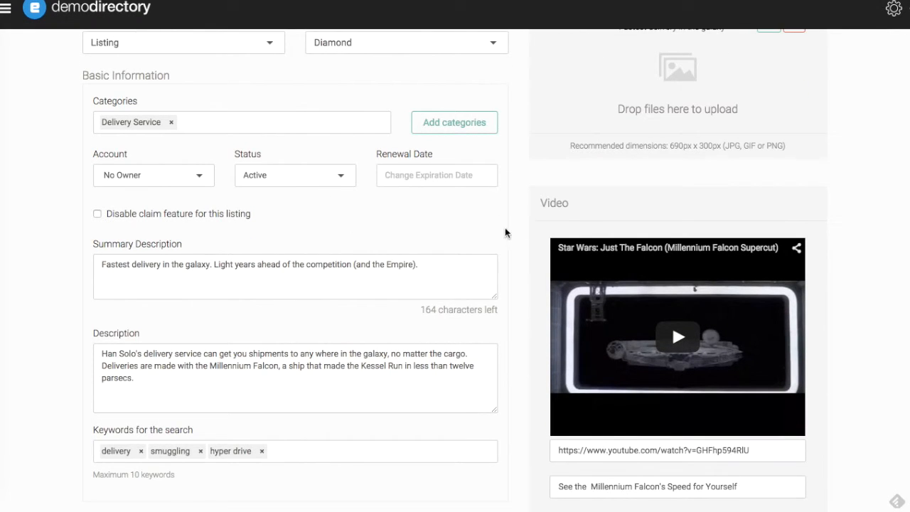
pyautogui.scroll(-4, 507, 233)
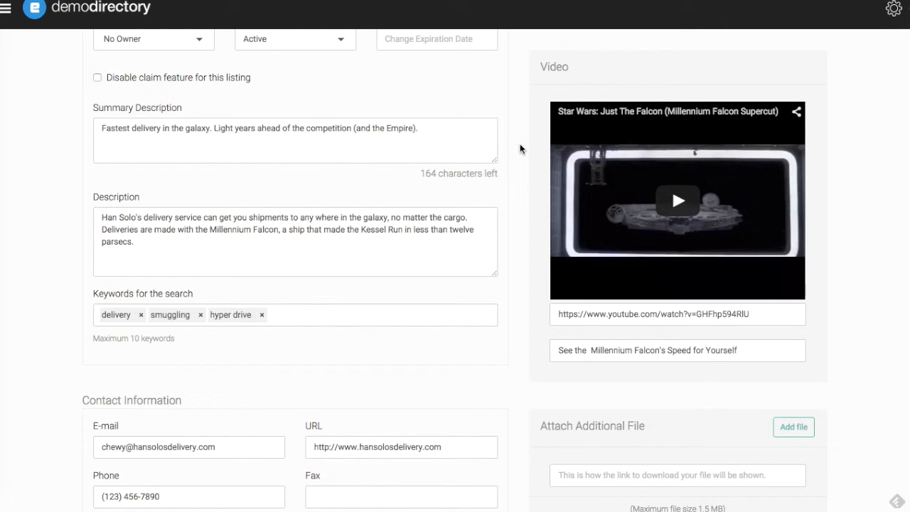
pyautogui.scroll(-1, 516, 145)
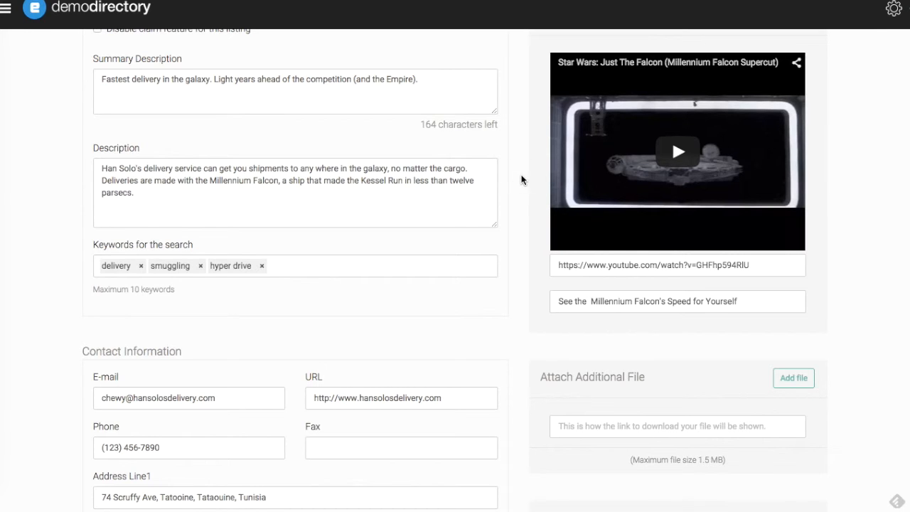
pyautogui.scroll(-3, 522, 182)
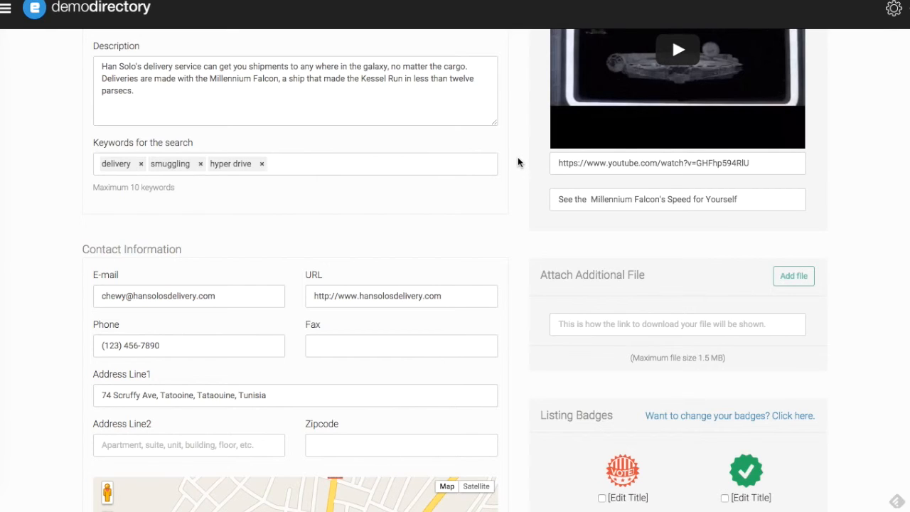
pyautogui.scroll(-2, 518, 163)
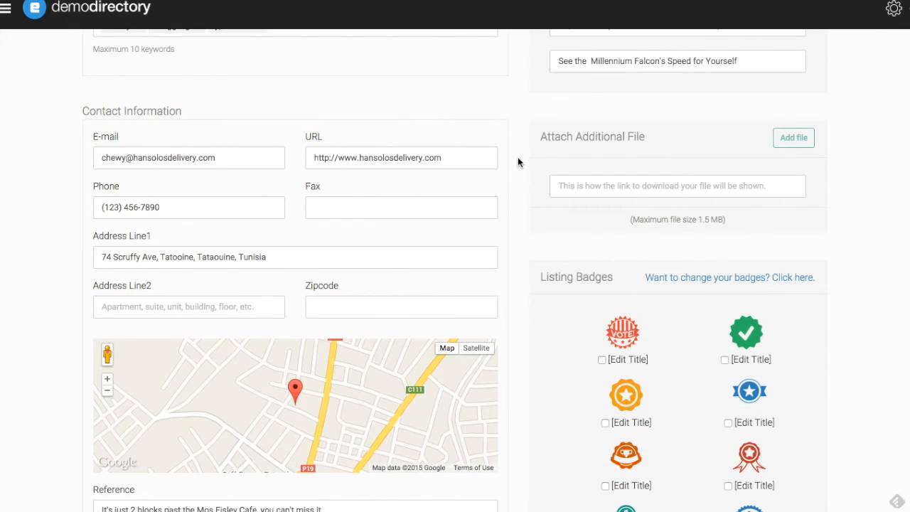
pyautogui.scroll(-1, 518, 162)
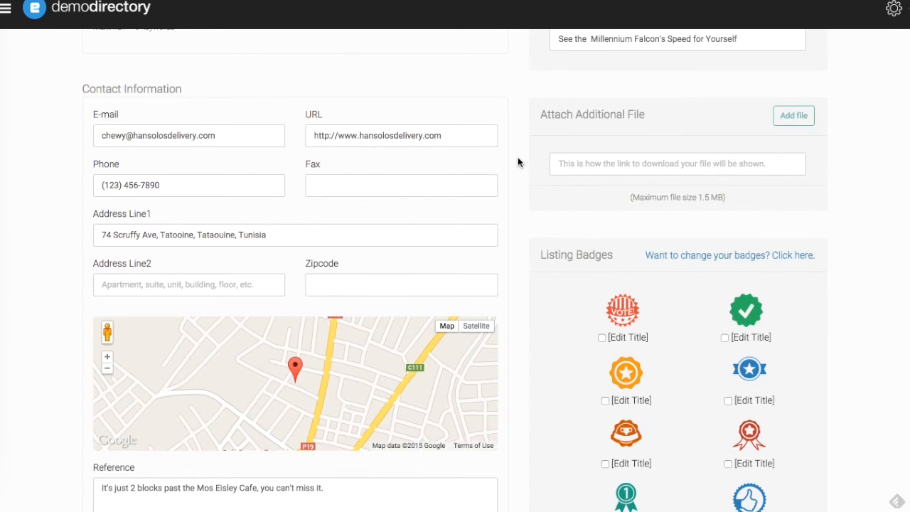
# Step: Review the listing's map, reference, badges, Facebook page, features, hours and promotional code, and return to the start of the form
pyautogui.scroll(-2, 517, 160)
pyautogui.scroll(-1, 517, 159)
pyautogui.scroll(-2, 518, 157)
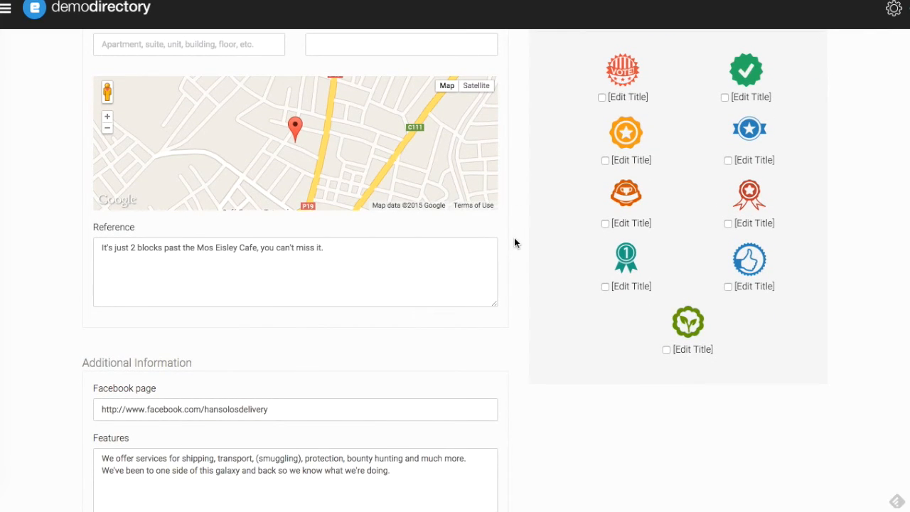
pyautogui.scroll(-5, 515, 241)
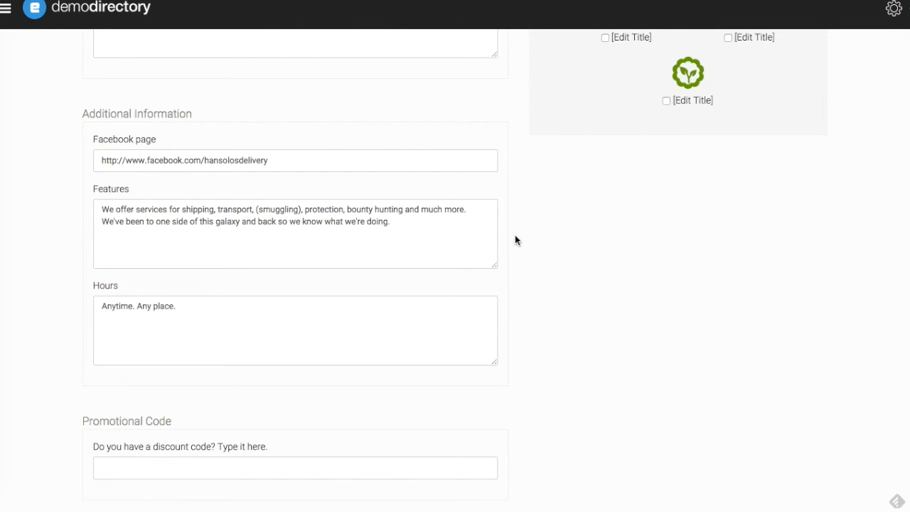
pyautogui.scroll(-3, 516, 240)
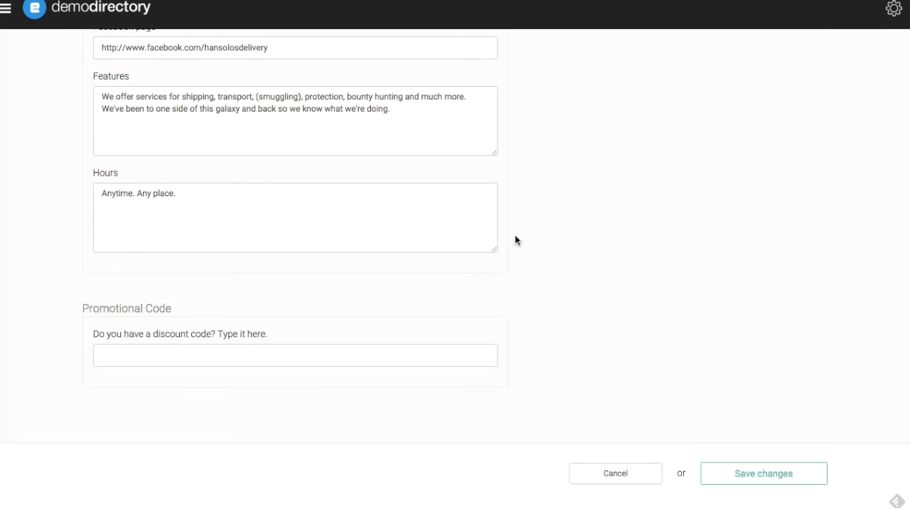
pyautogui.scroll(10, 515, 240)
pyautogui.scroll(10, 515, 235)
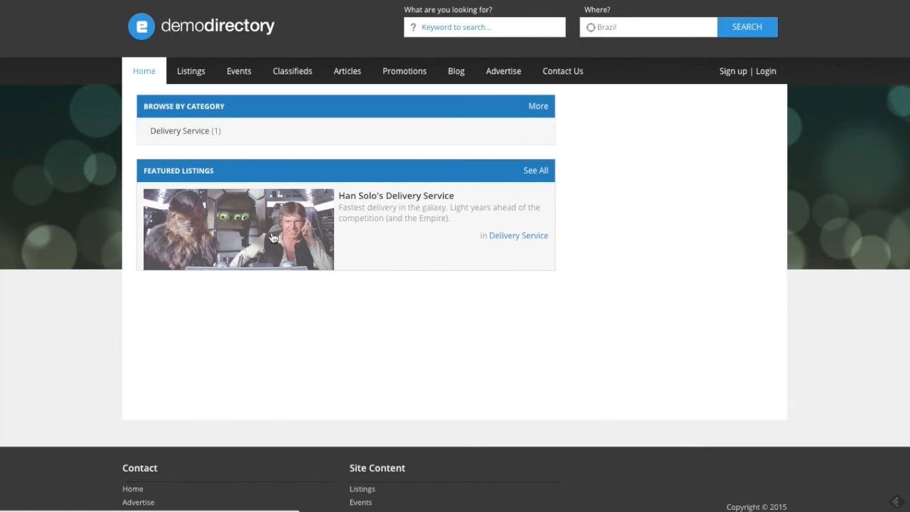
# Step: Open the Han Solo's Delivery Service page from the featured listings on the public directory's home page
pyautogui.click(383, 238)
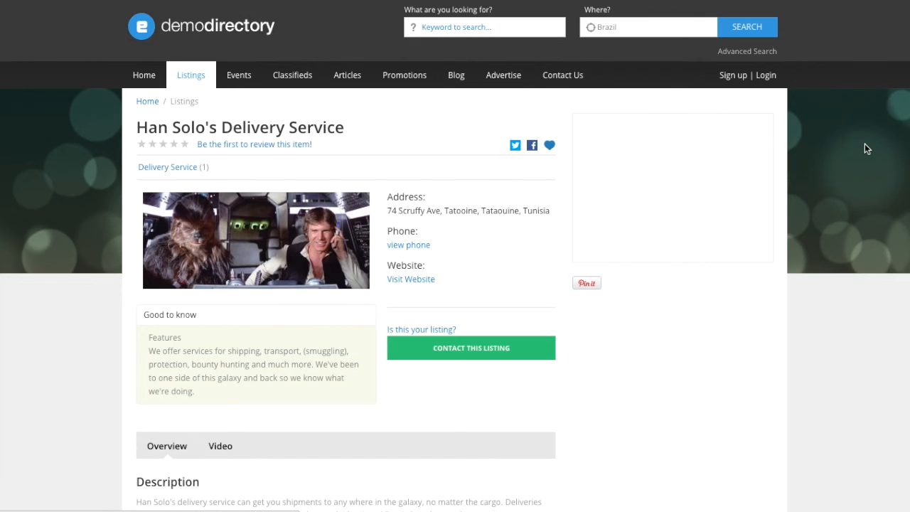
pyautogui.scroll(-3, 864, 148)
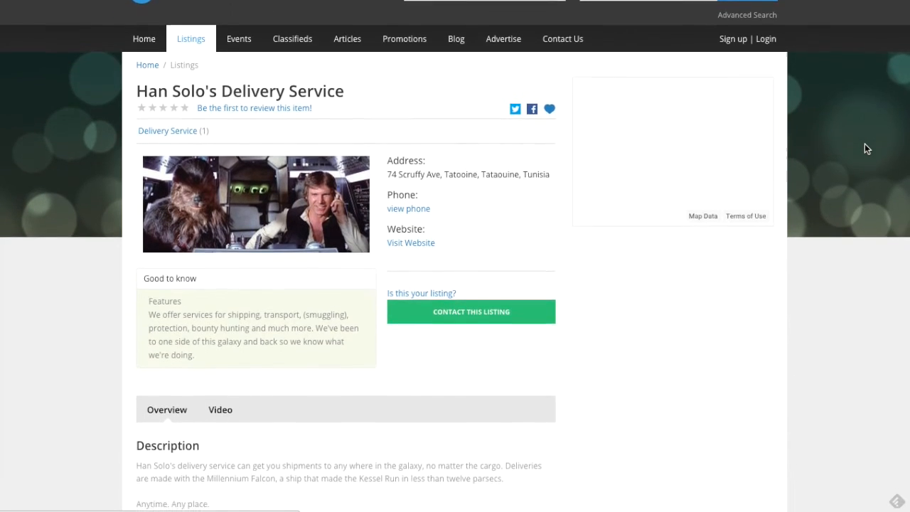
pyautogui.scroll(-2, 866, 148)
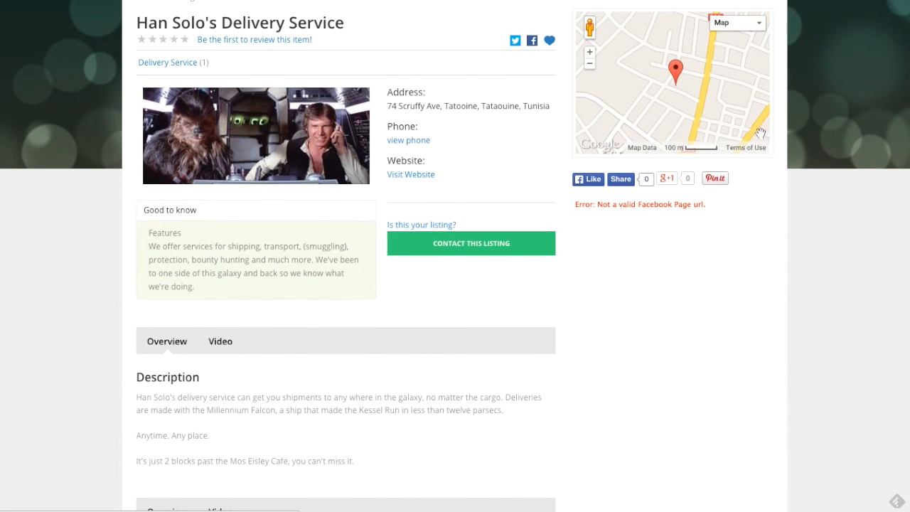
# Step: Reveal the listing's phone number and test its website link, closing the page that opens
pyautogui.click(416, 141)
pyautogui.click(430, 174)
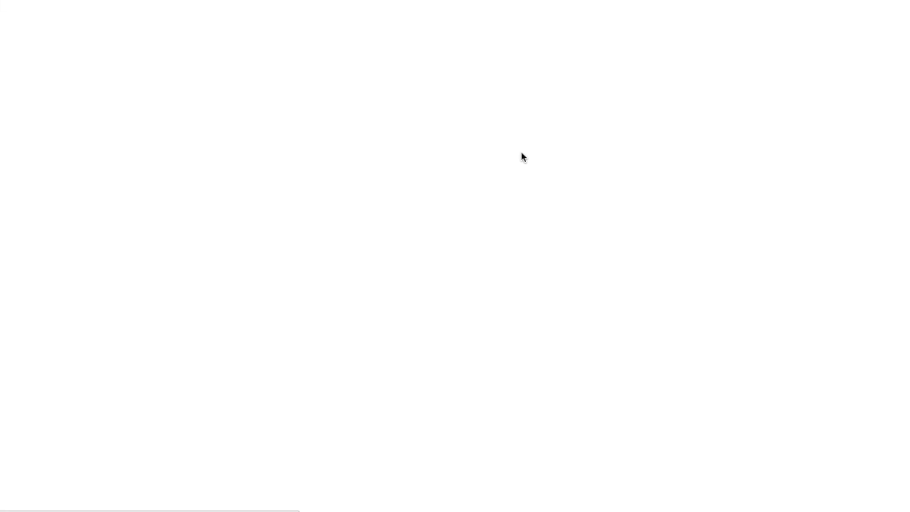
pyautogui.press('super+w')
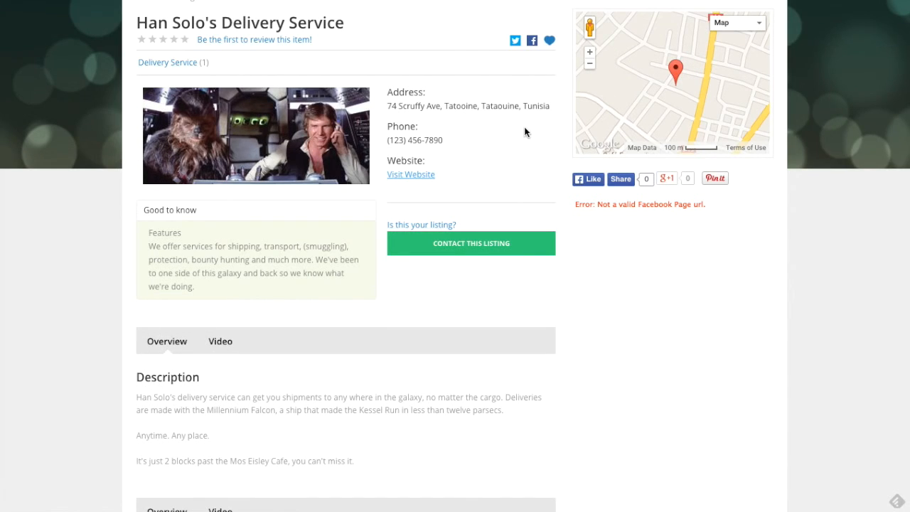
# Step: Examine the public listing's description, video, social sharing options and location map
pyautogui.scroll(-3, 524, 127)
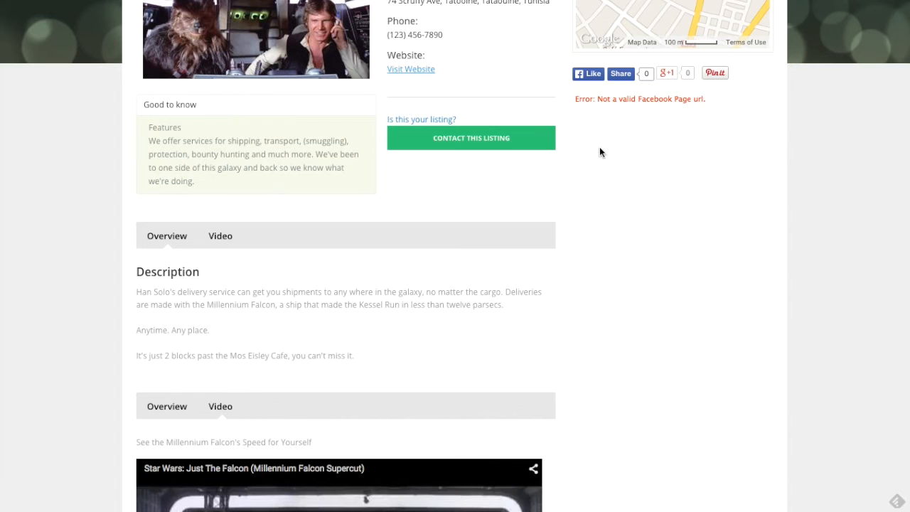
pyautogui.scroll(-1, 600, 152)
pyautogui.scroll(-5, 249, 177)
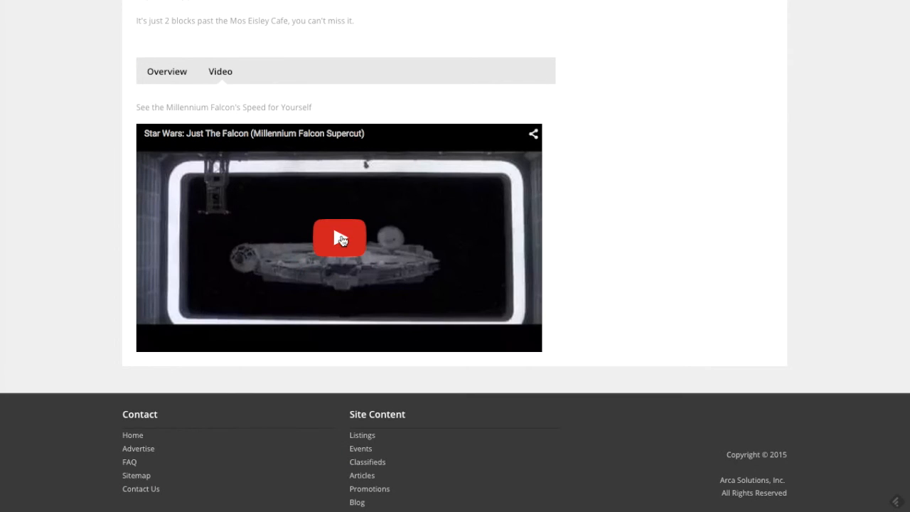
pyautogui.scroll(5, 607, 192)
pyautogui.scroll(2, 607, 196)
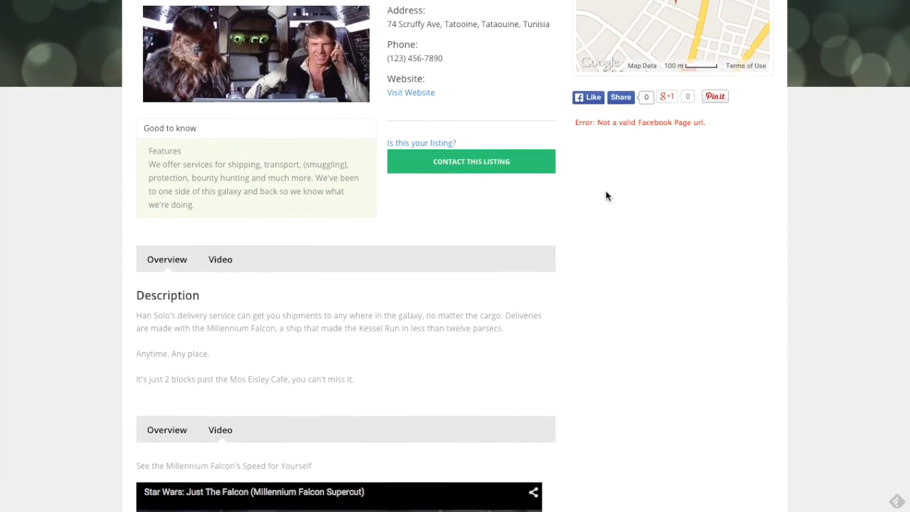
pyautogui.scroll(1, 607, 196)
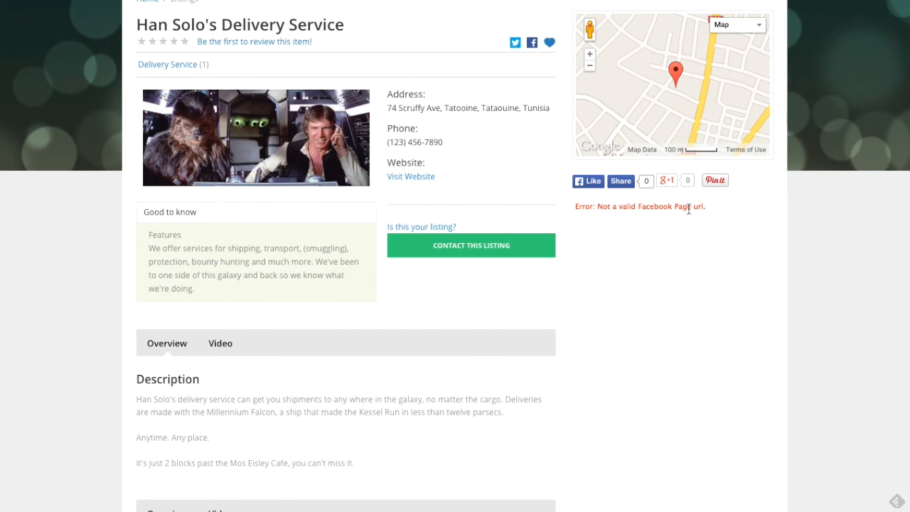
pyautogui.scroll(3, 689, 208)
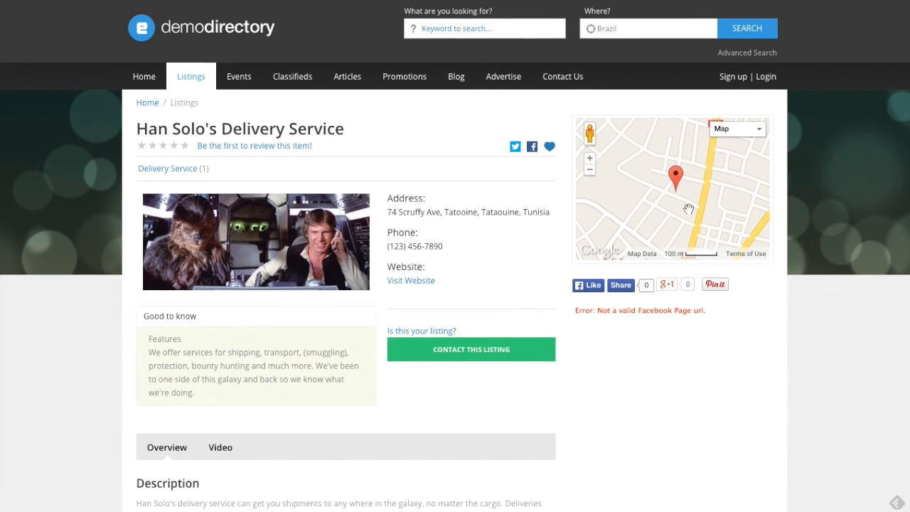